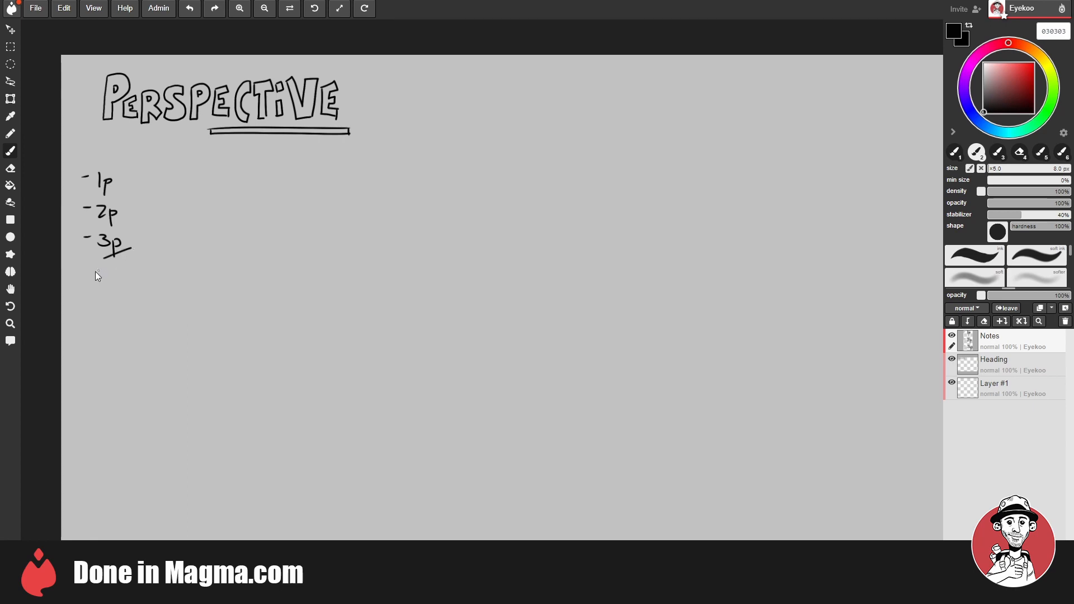
Handwrite the note "Vanishing Point" beneath the 1p, 2p, 3p list.
{"action": "mouse_move", "coordinate": [106, 293]}
{"action": "left_mouse_down"}
{"action": "mouse_move", "coordinate": [107, 304]}
{"action": "mouse_move", "coordinate": [133, 304]}
{"action": "left_mouse_up"}
{"action": "left_click", "coordinate": [116, 282]}
{"action": "mouse_move", "coordinate": [134, 296]}
{"action": "left_mouse_down"}
{"action": "mouse_move", "coordinate": [163, 300]}
{"action": "mouse_move", "coordinate": [156, 314]}
{"action": "mouse_move", "coordinate": [189, 291]}
{"action": "mouse_move", "coordinate": [216, 303]}
{"action": "left_mouse_up"}
{"action": "left_click", "coordinate": [145, 283]}
{"action": "left_click", "coordinate": [199, 283]}
{"action": "left_click_drag", "start_coordinate": [210, 290], "coordinate": [221, 289]}
Handwrite "face/planes", "edges" and "corners" after dashes beside the 1p, 2p and 3p entries.
{"action": "mouse_move", "coordinate": [139, 178]}
{"action": "left_mouse_down"}
{"action": "mouse_move", "coordinate": [150, 177]}
{"action": "mouse_move", "coordinate": [153, 210]}
{"action": "left_mouse_up"}
{"action": "left_click_drag", "start_coordinate": [143, 237], "coordinate": [156, 235]}
{"action": "left_click_drag", "start_coordinate": [180, 160], "coordinate": [173, 188]}
{"action": "left_click_drag", "start_coordinate": [170, 174], "coordinate": [226, 191]}
{"action": "left_click_drag", "start_coordinate": [227, 173], "coordinate": [250, 185]}
{"action": "mouse_move", "coordinate": [255, 184]}
{"action": "left_mouse_down"}
{"action": "mouse_move", "coordinate": [259, 175]}
{"action": "mouse_move", "coordinate": [275, 186]}
{"action": "left_mouse_up"}
{"action": "mouse_move", "coordinate": [176, 210]}
{"action": "left_mouse_down"}
{"action": "mouse_move", "coordinate": [209, 212]}
{"action": "mouse_move", "coordinate": [198, 223]}
{"action": "mouse_move", "coordinate": [226, 213]}
{"action": "mouse_move", "coordinate": [186, 245]}
{"action": "left_mouse_up"}
{"action": "left_click_drag", "start_coordinate": [197, 236], "coordinate": [241, 245]}
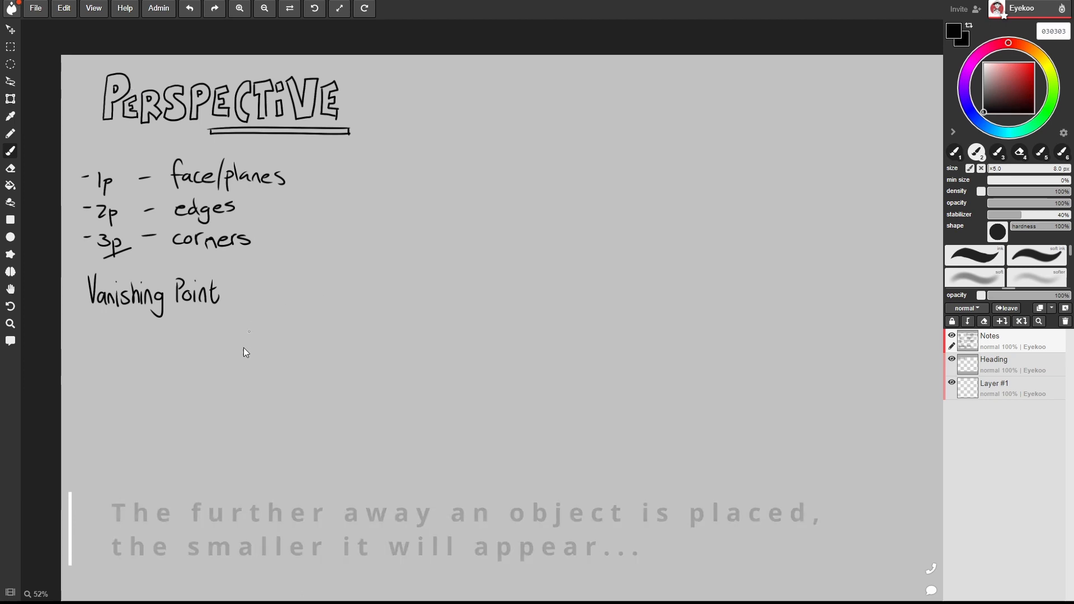
Sketch an eye below the Vanishing Point note, with an arrow aimed at a square crossed by a horizontal line.
{"action": "left_click_drag", "start_coordinate": [120, 369], "coordinate": [122, 370]}
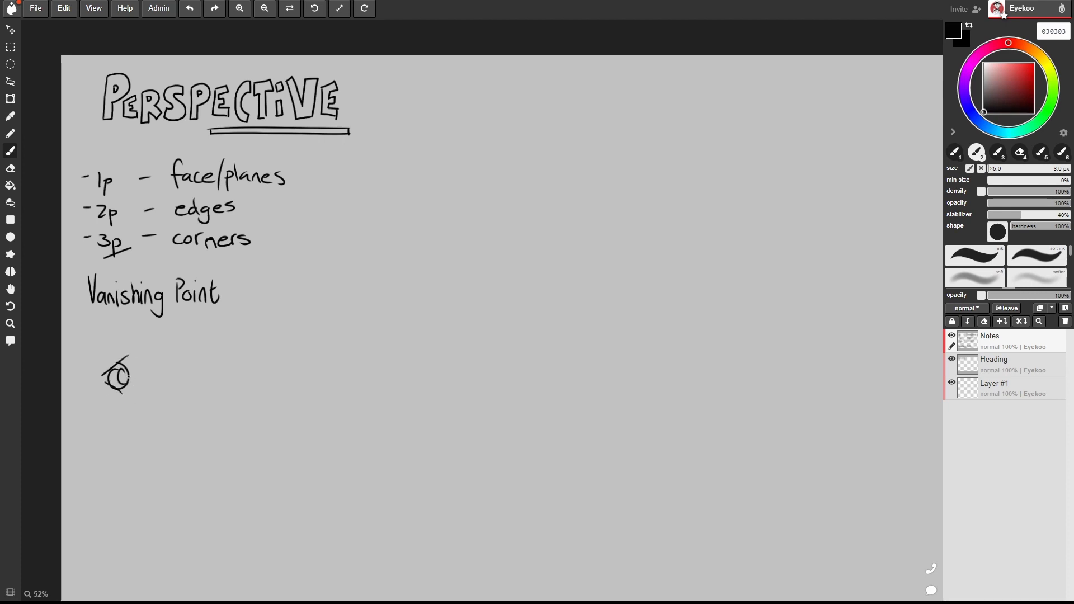
{"action": "left_click_drag", "start_coordinate": [129, 376], "coordinate": [409, 370]}
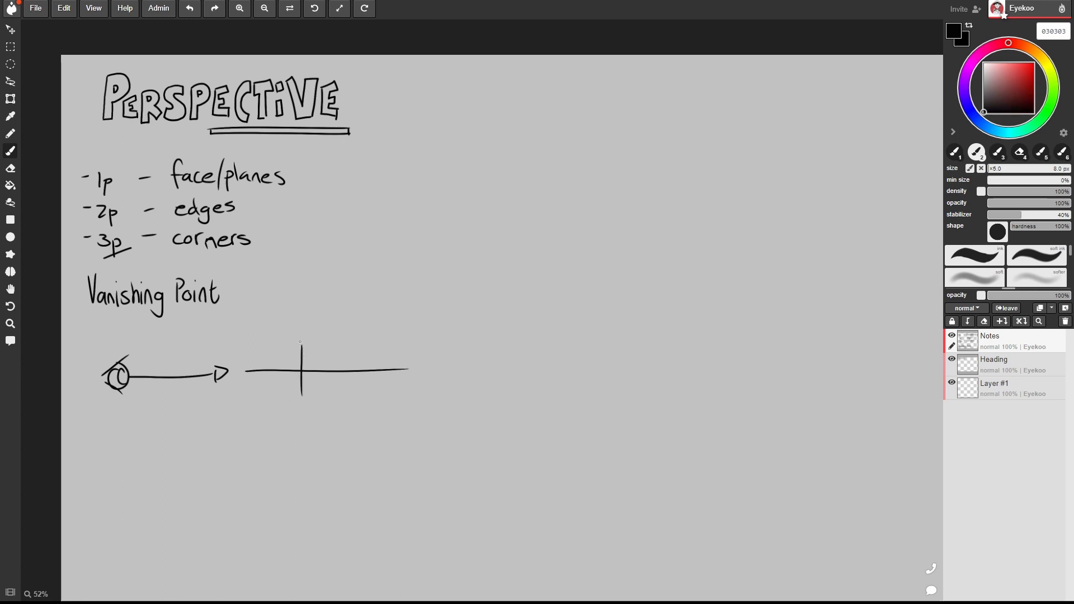
{"action": "mouse_move", "coordinate": [300, 341]}
{"action": "left_mouse_down"}
{"action": "mouse_move", "coordinate": [358, 343]}
{"action": "mouse_move", "coordinate": [358, 395]}
{"action": "left_mouse_up"}
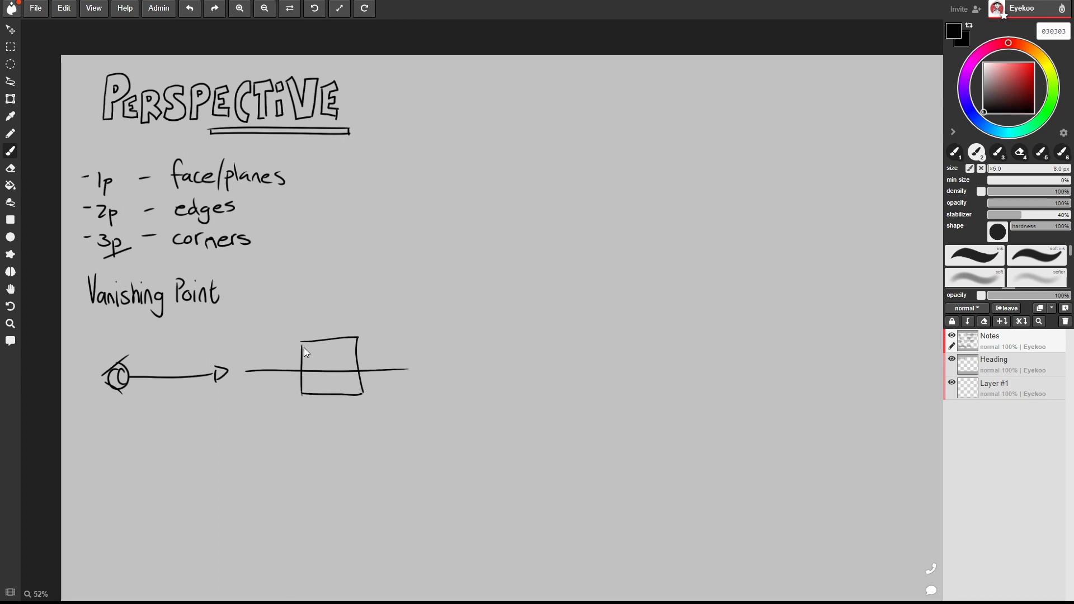
{"action": "left_click_drag", "start_coordinate": [301, 341], "coordinate": [303, 356]}
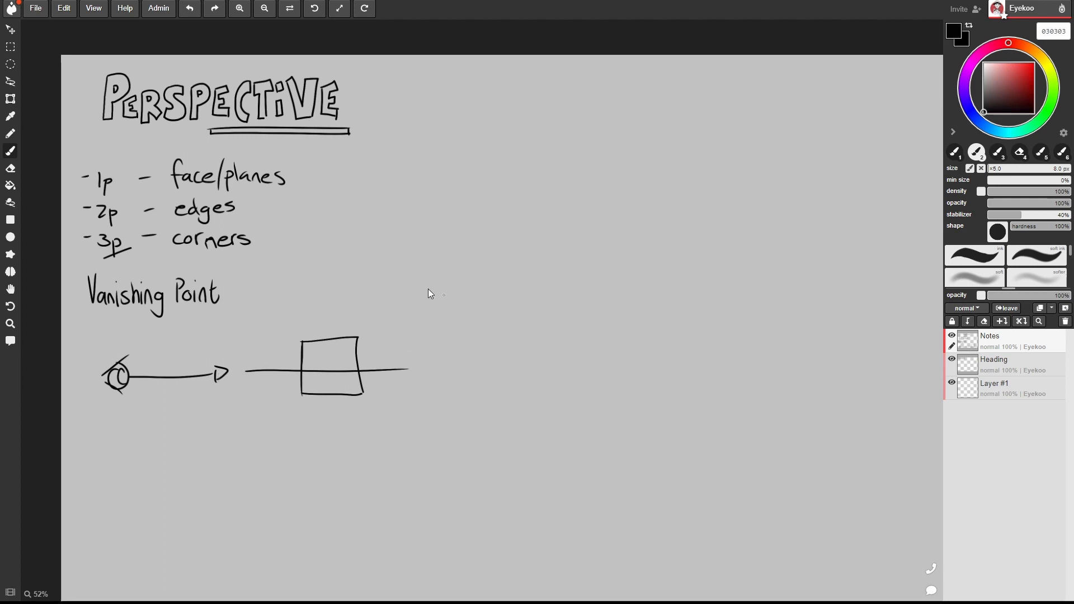
Sketch a small top view beneath the eye: a circle with an upward arrow facing a small box.
{"action": "scroll", "coordinate": [156, 342], "scroll_direction": "down", "scroll_amount": 3}
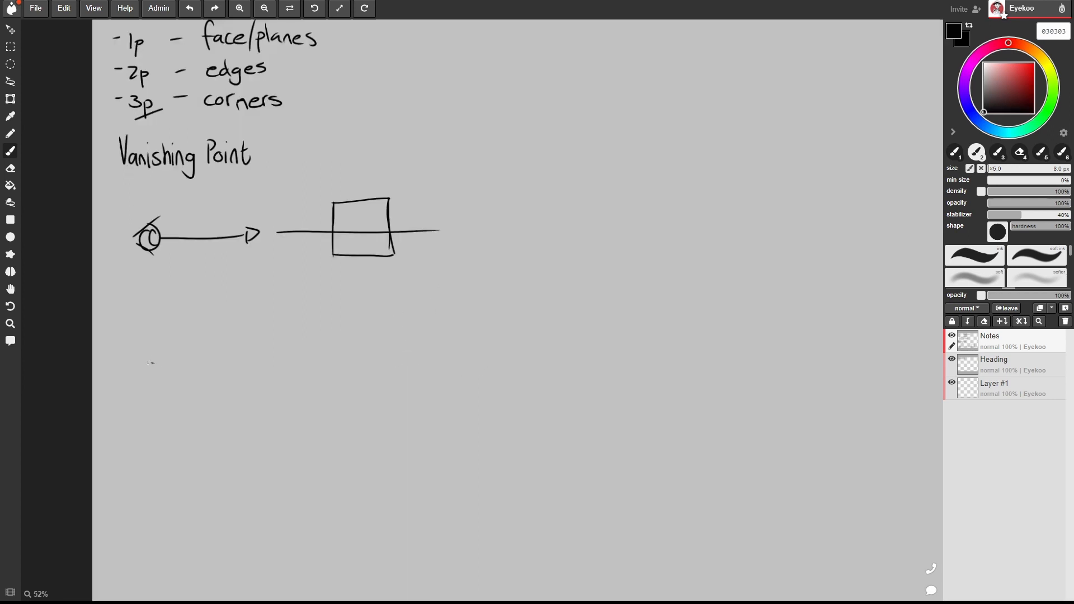
{"action": "mouse_move", "coordinate": [152, 361]}
{"action": "left_mouse_down"}
{"action": "mouse_move", "coordinate": [151, 335]}
{"action": "mouse_move", "coordinate": [157, 345]}
{"action": "left_mouse_up"}
{"action": "mouse_move", "coordinate": [140, 283]}
{"action": "left_mouse_down"}
{"action": "mouse_move", "coordinate": [142, 307]}
{"action": "mouse_move", "coordinate": [159, 308]}
{"action": "mouse_move", "coordinate": [157, 284]}
{"action": "mouse_move", "coordinate": [158, 306]}
{"action": "left_mouse_up"}
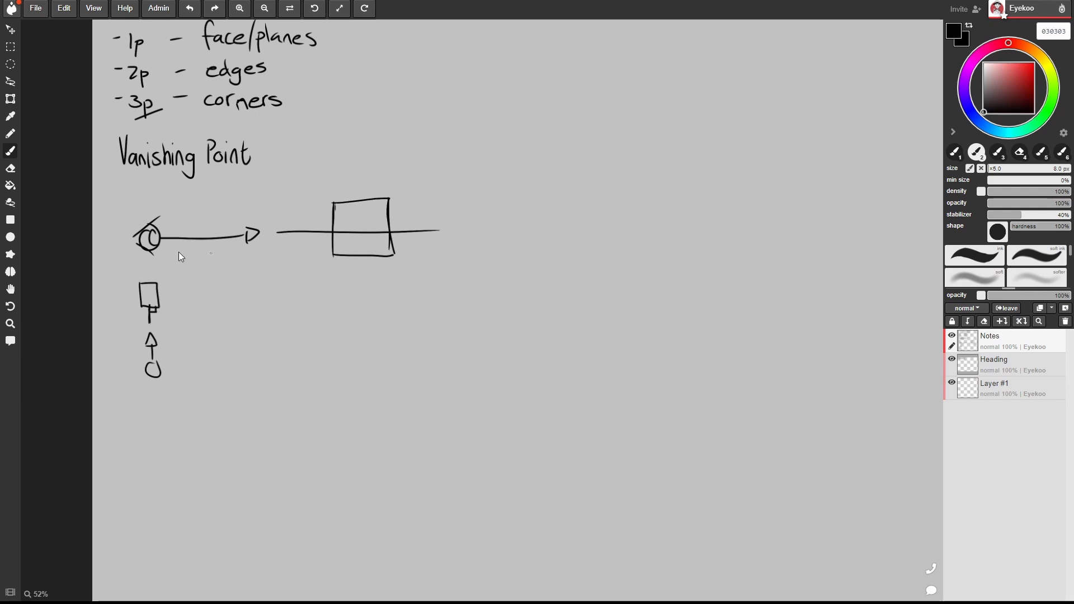
Draw sight lines from the eye past the square, thicken its front and back edges, and mark its depth direction and lower corners.
{"action": "left_click_drag", "start_coordinate": [150, 251], "coordinate": [394, 259]}
{"action": "mouse_move", "coordinate": [159, 235]}
{"action": "left_mouse_down"}
{"action": "mouse_move", "coordinate": [370, 190]}
{"action": "mouse_move", "coordinate": [334, 206]}
{"action": "mouse_move", "coordinate": [333, 252]}
{"action": "mouse_move", "coordinate": [332, 202]}
{"action": "mouse_move", "coordinate": [332, 213]}
{"action": "left_mouse_up"}
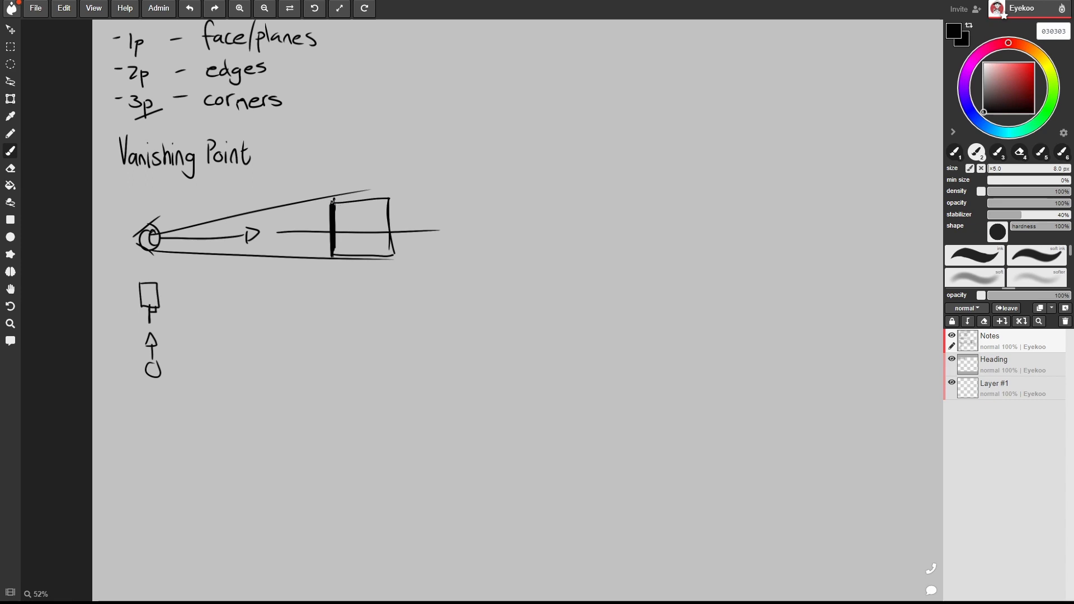
{"action": "left_click_drag", "start_coordinate": [334, 232], "coordinate": [335, 256]}
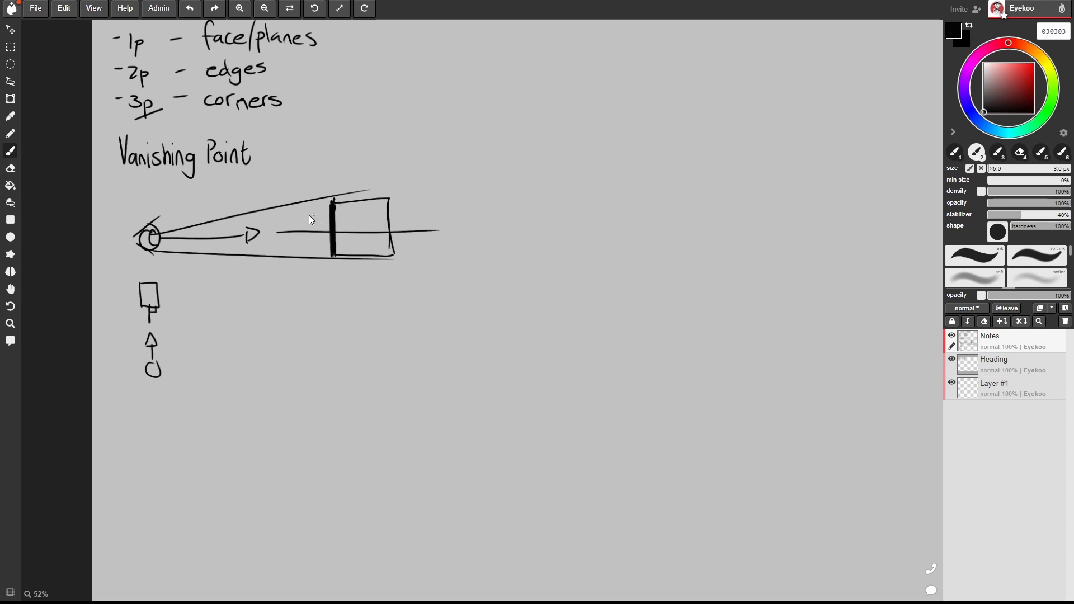
{"action": "mouse_move", "coordinate": [325, 217]}
{"action": "left_mouse_down"}
{"action": "mouse_move", "coordinate": [390, 252]}
{"action": "mouse_move", "coordinate": [390, 218]}
{"action": "mouse_move", "coordinate": [391, 250]}
{"action": "left_mouse_up"}
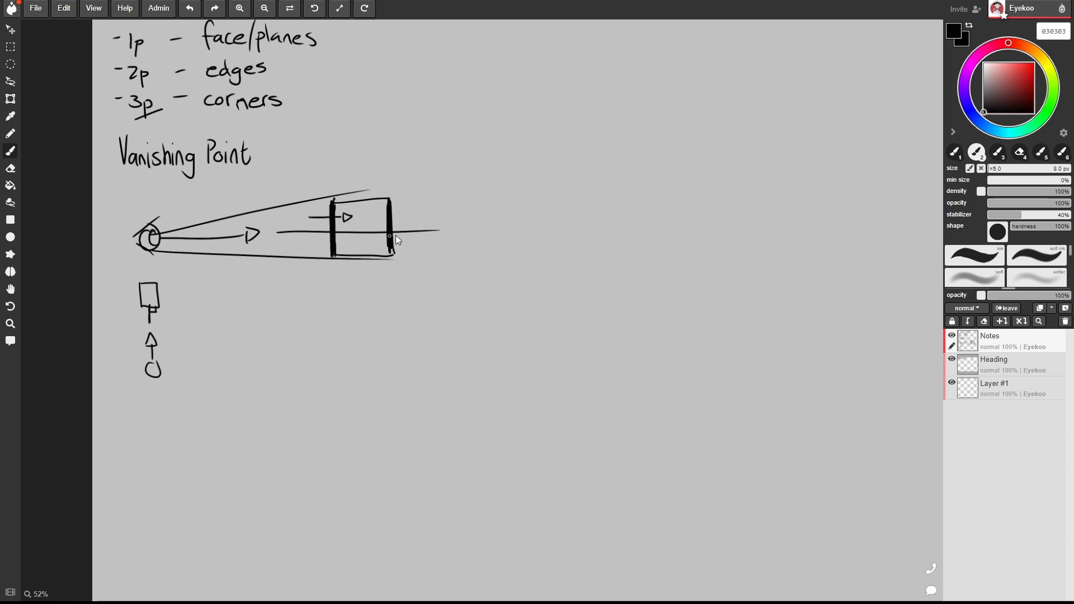
{"action": "mouse_move", "coordinate": [401, 250]}
{"action": "left_mouse_down"}
{"action": "mouse_move", "coordinate": [388, 268]}
{"action": "mouse_move", "coordinate": [329, 264]}
{"action": "mouse_move", "coordinate": [320, 275]}
{"action": "left_mouse_up"}
Add a new layer and draw a straight horizon line with a vanishing point dot near its middle in the blank area.
{"action": "left_click_drag", "start_coordinate": [630, 252], "coordinate": [408, 333]}
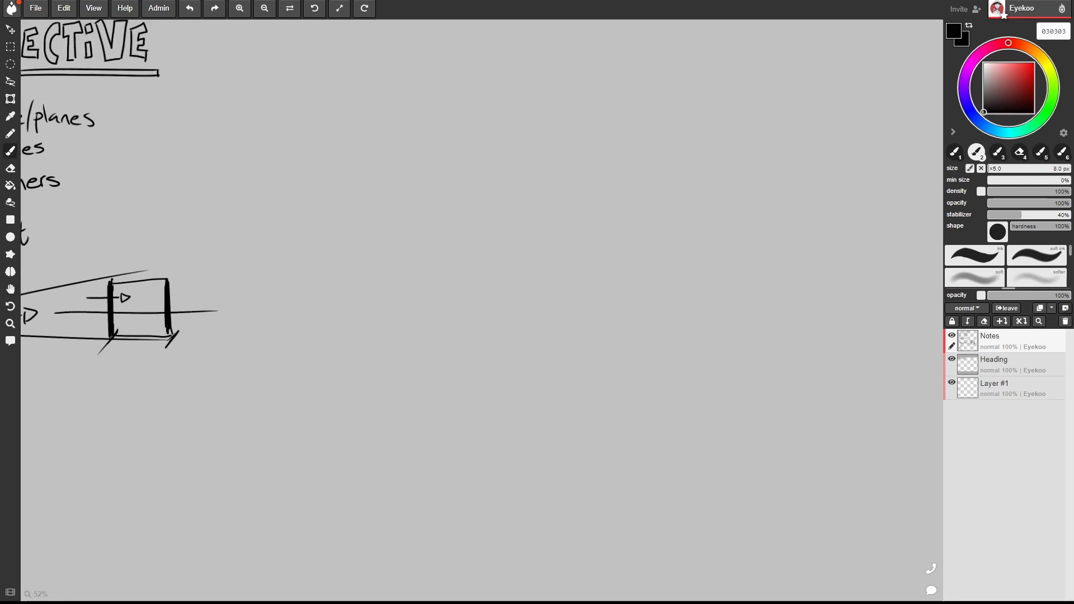
{"action": "left_click", "coordinate": [1059, 309]}
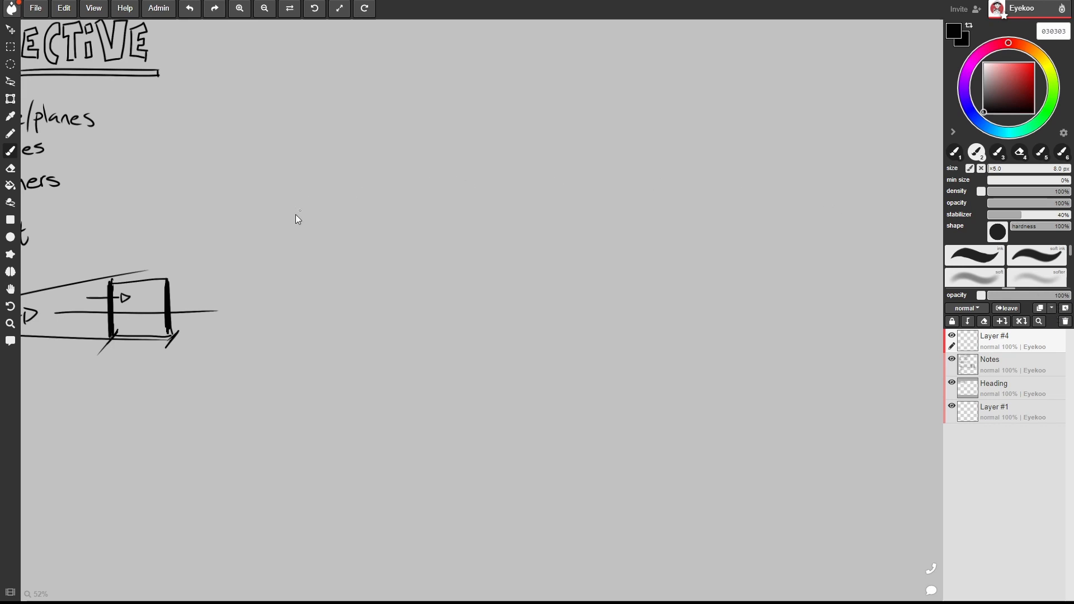
{"action": "left_click", "coordinate": [834, 216], "text": "shift"}
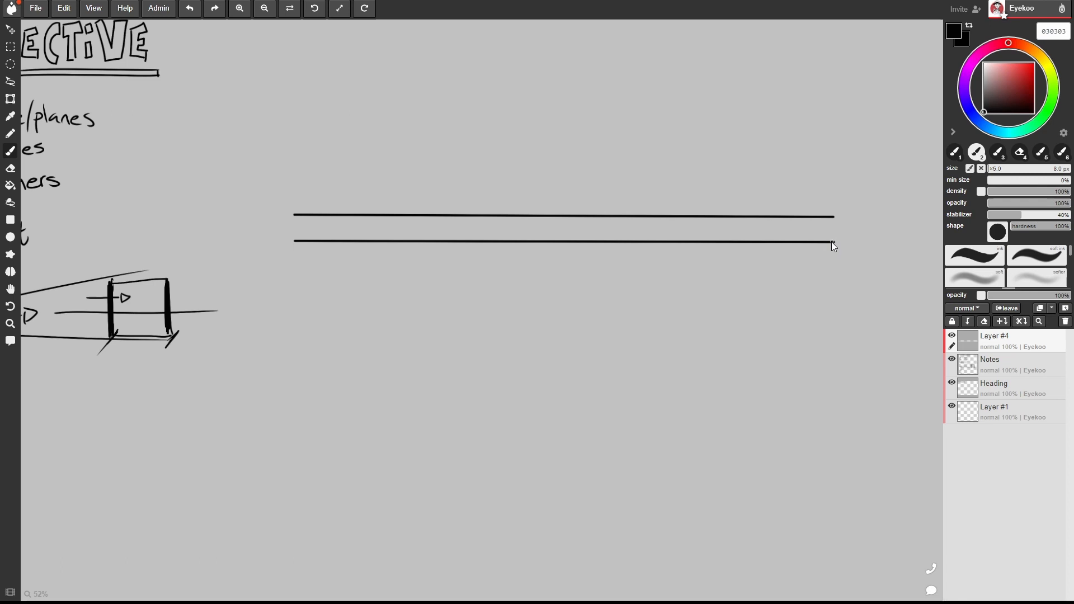
{"action": "key", "text": "ctrl+z"}
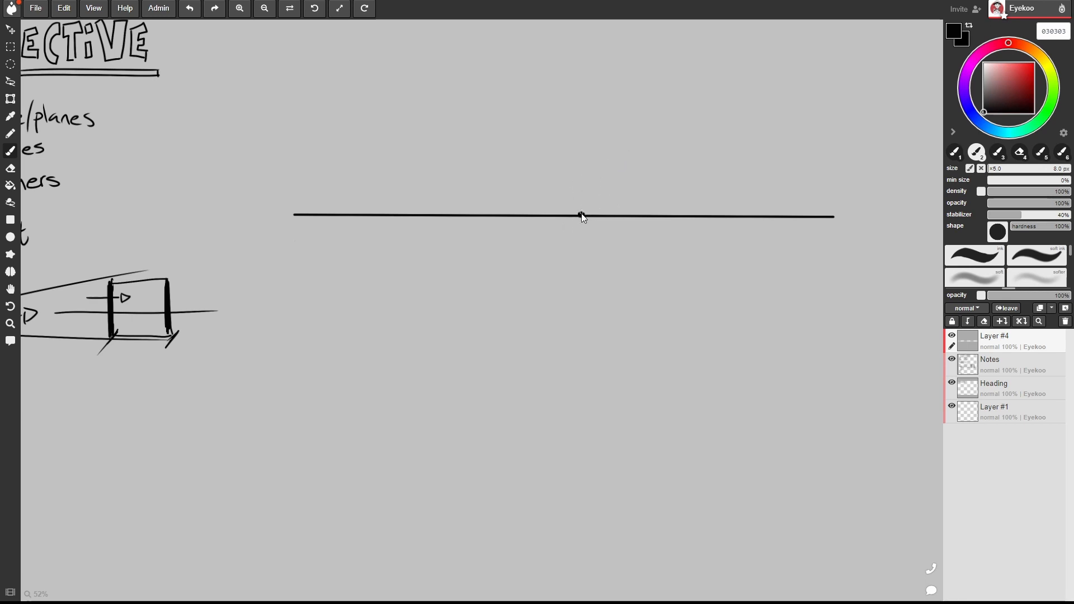
Draw a large outlined square and a smaller one inside it, both centred on the vanishing point.
{"action": "left_click", "coordinate": [11, 222]}
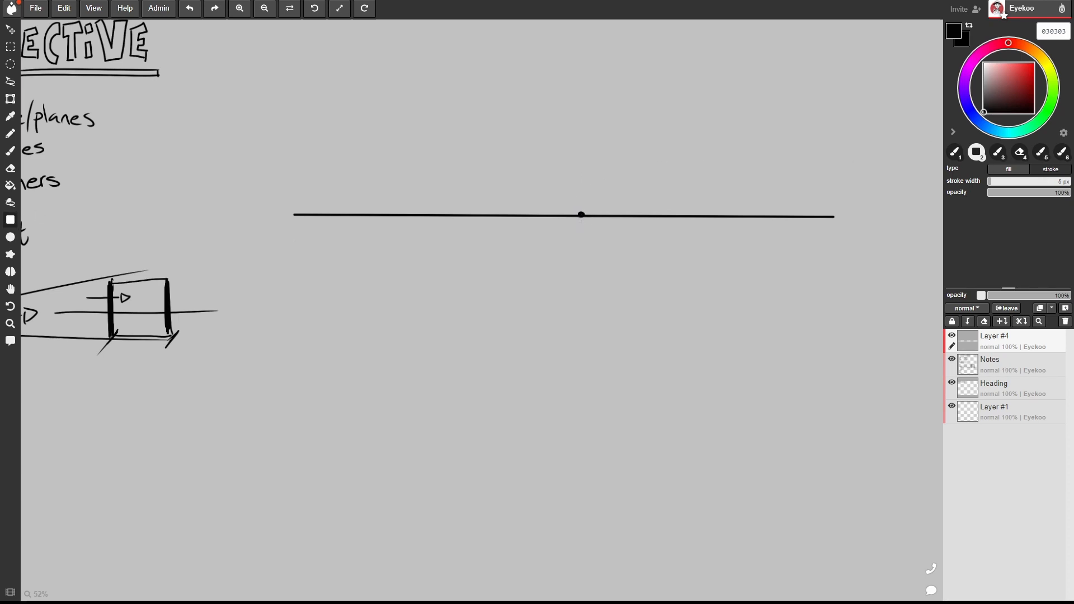
{"action": "left_click_drag", "start_coordinate": [582, 215], "coordinate": [670, 130]}
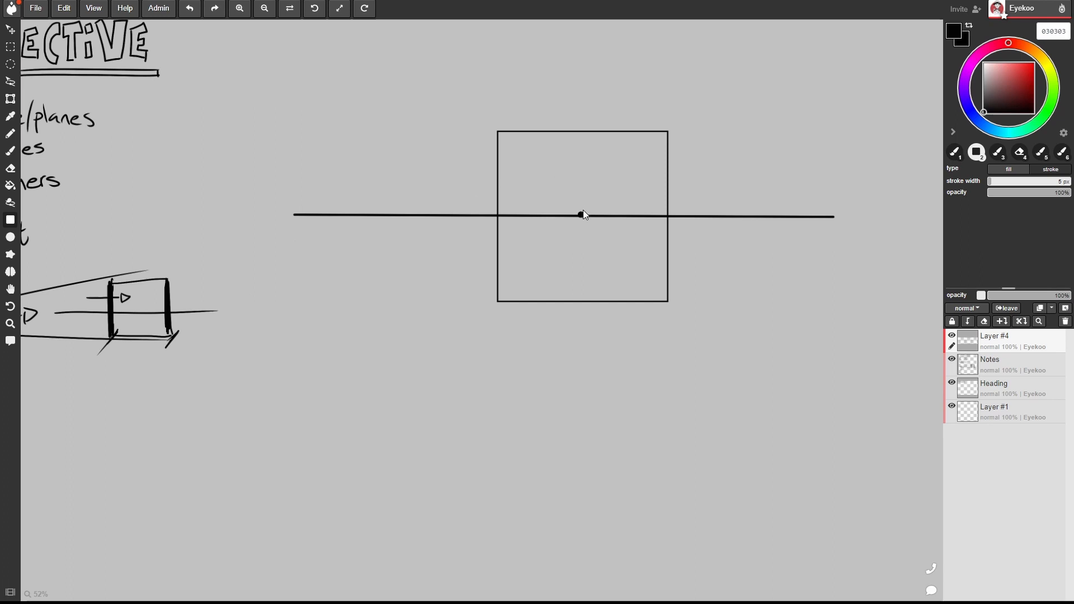
{"action": "left_click_drag", "start_coordinate": [582, 214], "coordinate": [638, 158]}
Thicken the top and bottom edges of the square in the eye diagram with the brush and add a small arrow pointing away beyond it.
{"action": "left_click", "coordinate": [10, 151]}
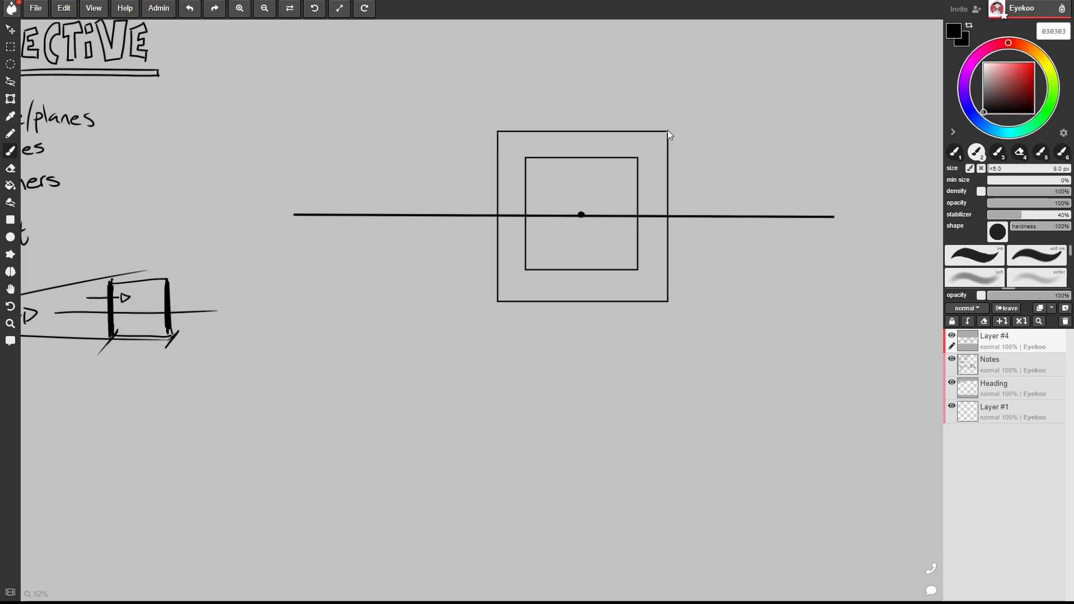
{"action": "mouse_move", "coordinate": [112, 283]}
{"action": "left_mouse_down"}
{"action": "mouse_move", "coordinate": [146, 284]}
{"action": "mouse_move", "coordinate": [116, 286]}
{"action": "left_mouse_up"}
{"action": "left_click_drag", "start_coordinate": [161, 336], "coordinate": [118, 334]}
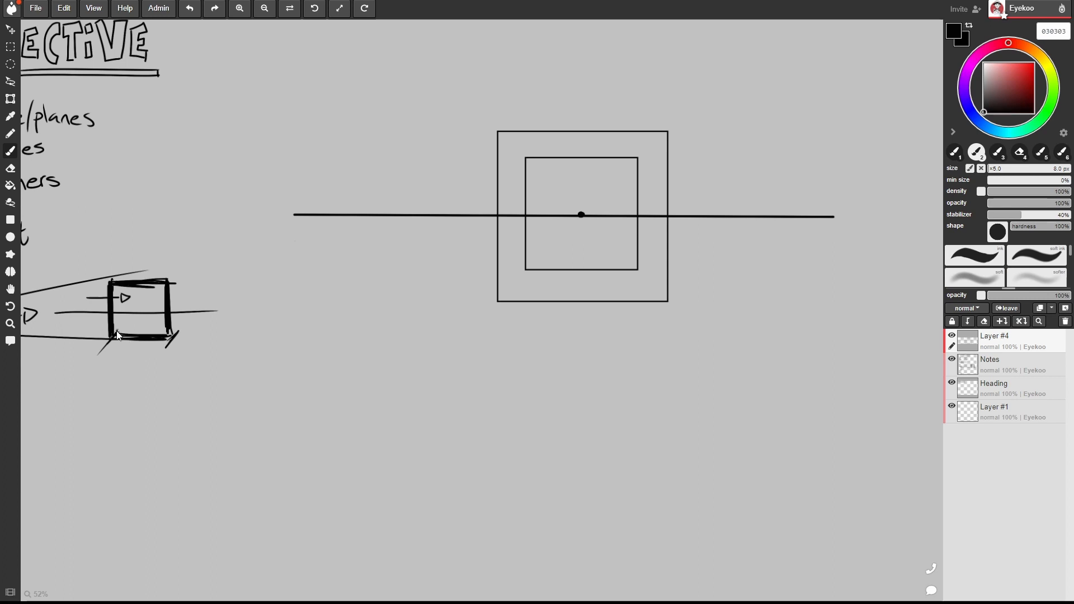
{"action": "mouse_move", "coordinate": [191, 338]}
{"action": "left_mouse_down"}
{"action": "mouse_move", "coordinate": [220, 336]}
{"action": "mouse_move", "coordinate": [215, 347]}
{"action": "left_mouse_up"}
{"action": "mouse_move", "coordinate": [215, 332]}
{"action": "left_mouse_down"}
{"action": "mouse_move", "coordinate": [226, 334]}
{"action": "mouse_move", "coordinate": [218, 345]}
{"action": "left_mouse_up"}
Connect the four corners of the large square to the vanishing point with straight brush lines.
{"action": "left_click_drag", "start_coordinate": [582, 215], "coordinate": [498, 302]}
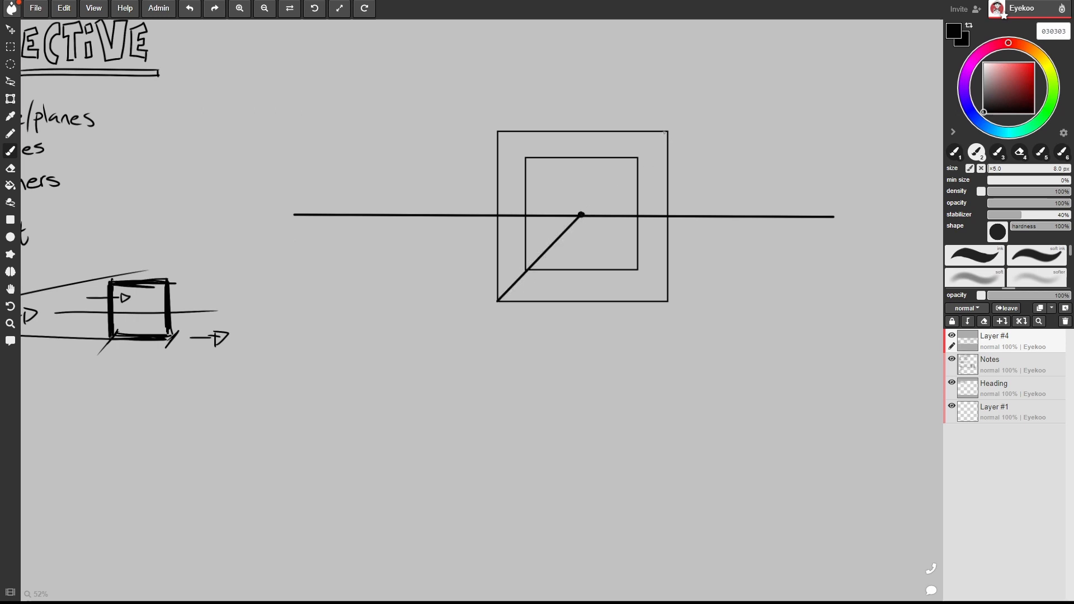
{"action": "left_click_drag", "start_coordinate": [582, 215], "coordinate": [666, 131]}
{"action": "left_click_drag", "start_coordinate": [582, 215], "coordinate": [668, 302]}
{"action": "left_click_drag", "start_coordinate": [496, 133], "coordinate": [581, 214]}
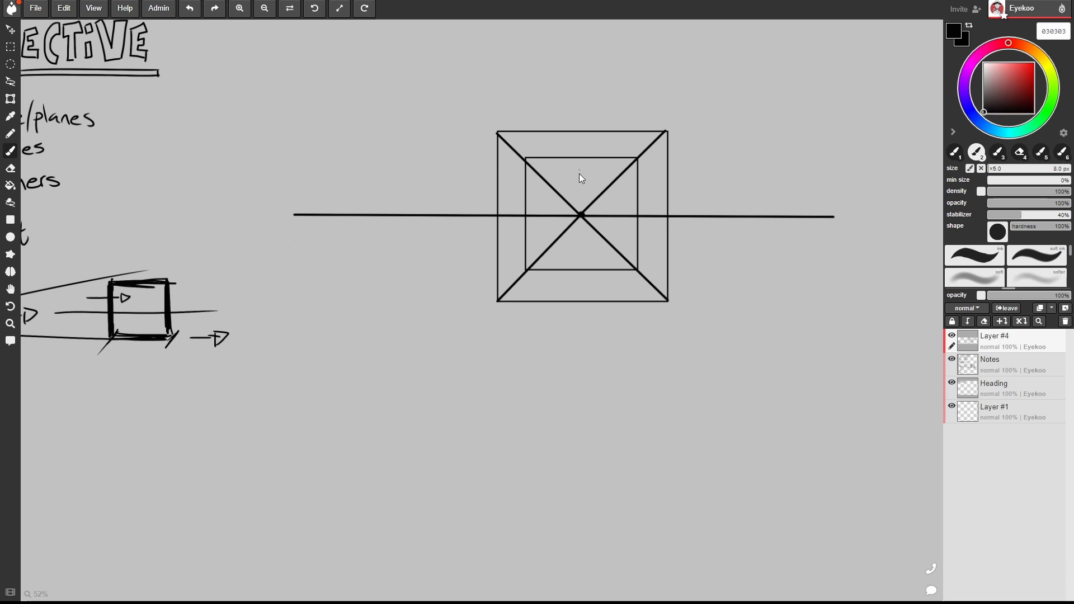
Erase the diagonal lines inside the inner square, keeping only the segments between the two squares.
{"action": "key", "text": "e"}
{"action": "mouse_move", "coordinate": [526, 162]}
{"action": "left_mouse_down"}
{"action": "mouse_move", "coordinate": [585, 208]}
{"action": "mouse_move", "coordinate": [625, 173]}
{"action": "left_mouse_up"}
{"action": "left_click_drag", "start_coordinate": [562, 226], "coordinate": [534, 262]}
{"action": "mouse_move", "coordinate": [603, 255]}
{"action": "left_mouse_down"}
{"action": "mouse_move", "coordinate": [613, 247]}
{"action": "mouse_move", "coordinate": [630, 266]}
{"action": "left_mouse_up"}
Add a second box to the left of the top-view box, with sight lines to the viewer and a thickened right edge.
{"action": "key", "text": "space"}
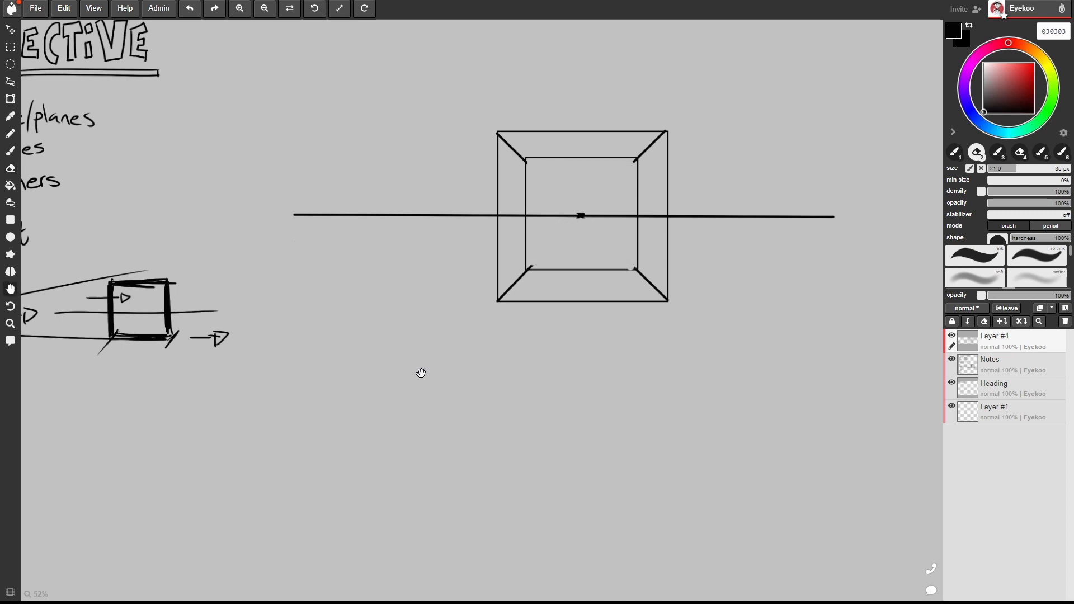
{"action": "mouse_move", "coordinate": [421, 373]}
{"action": "left_mouse_down"}
{"action": "mouse_move", "coordinate": [547, 305]}
{"action": "mouse_move", "coordinate": [598, 265]}
{"action": "mouse_move", "coordinate": [588, 254]}
{"action": "left_mouse_up"}
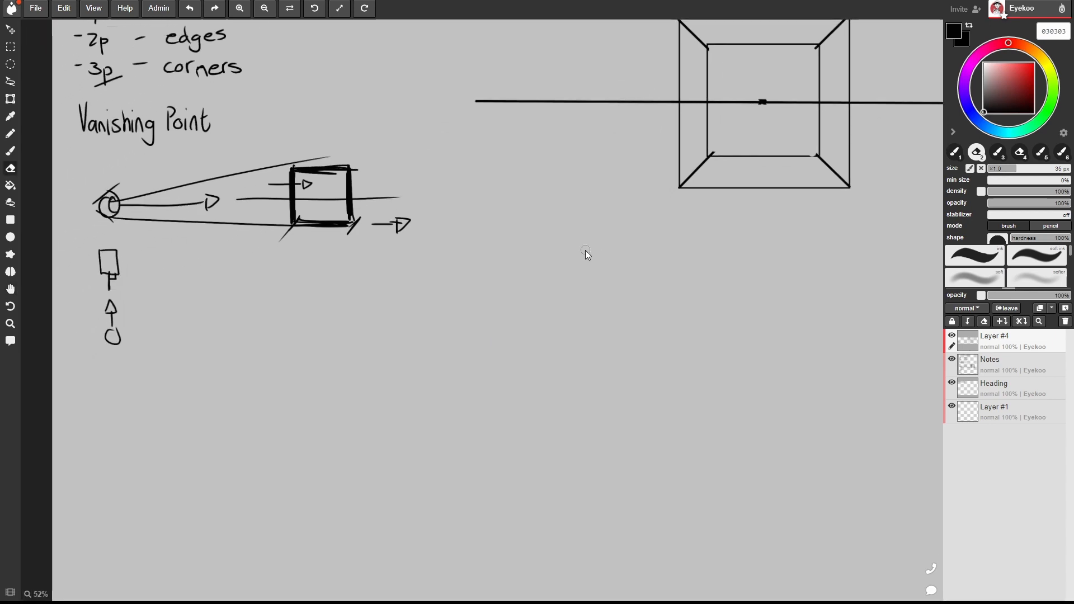
{"action": "left_click", "coordinate": [10, 152]}
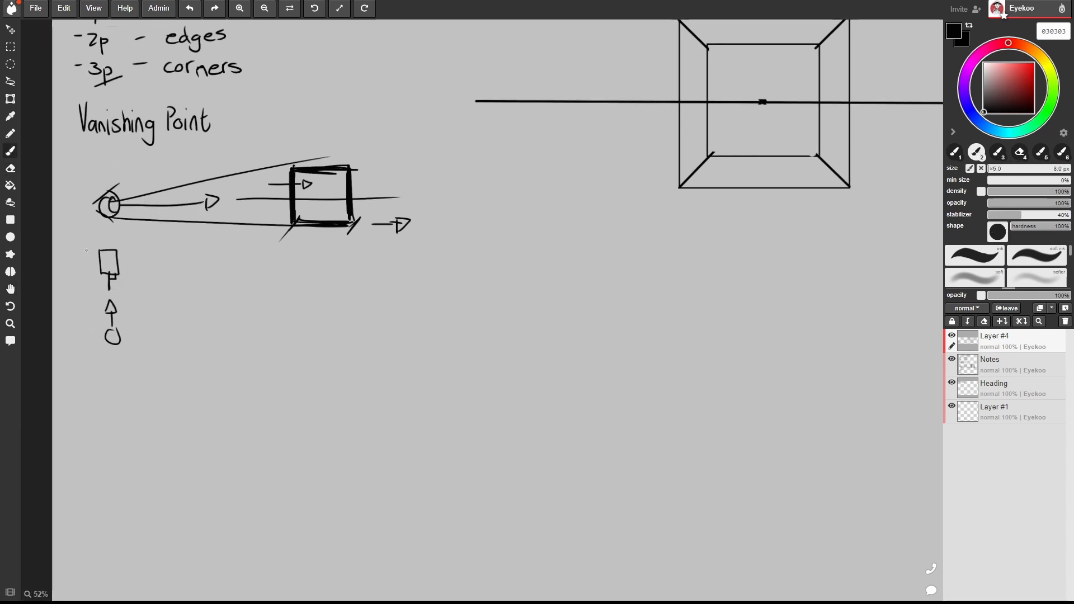
{"action": "mouse_move", "coordinate": [87, 252]}
{"action": "left_mouse_down"}
{"action": "mouse_move", "coordinate": [86, 267]}
{"action": "mouse_move", "coordinate": [66, 250]}
{"action": "mouse_move", "coordinate": [67, 271]}
{"action": "mouse_move", "coordinate": [119, 273]}
{"action": "mouse_move", "coordinate": [107, 327]}
{"action": "left_mouse_up"}
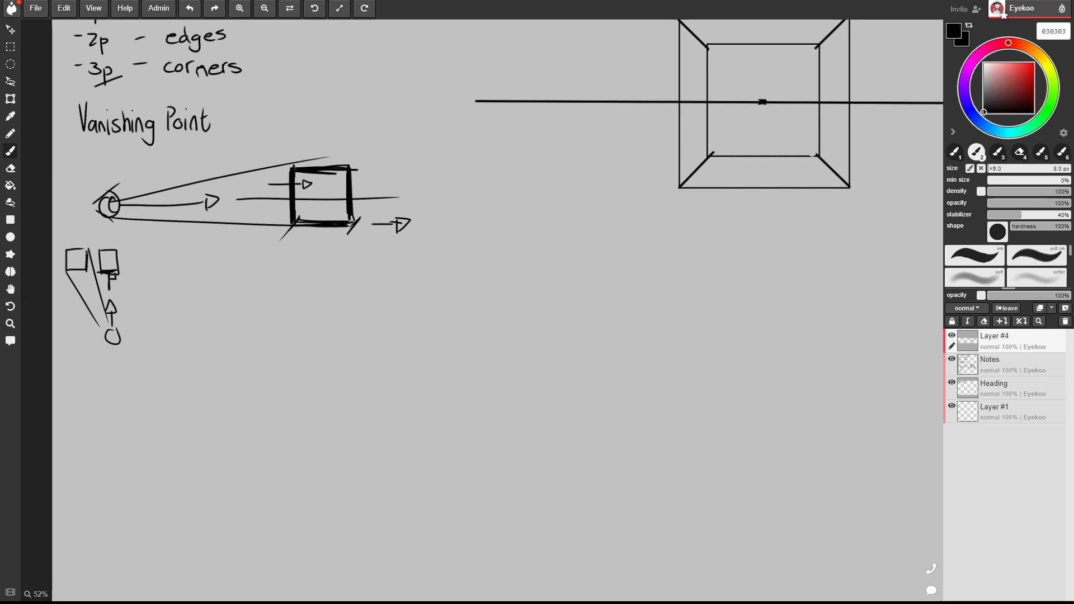
Draw a box below the square in the eye diagram, add sight lines from the eye, and thicken its front and top edges.
{"action": "left_click_drag", "start_coordinate": [293, 274], "coordinate": [295, 333]}
{"action": "mouse_move", "coordinate": [292, 272]}
{"action": "left_mouse_down"}
{"action": "mouse_move", "coordinate": [344, 266]}
{"action": "mouse_move", "coordinate": [350, 334]}
{"action": "left_mouse_up"}
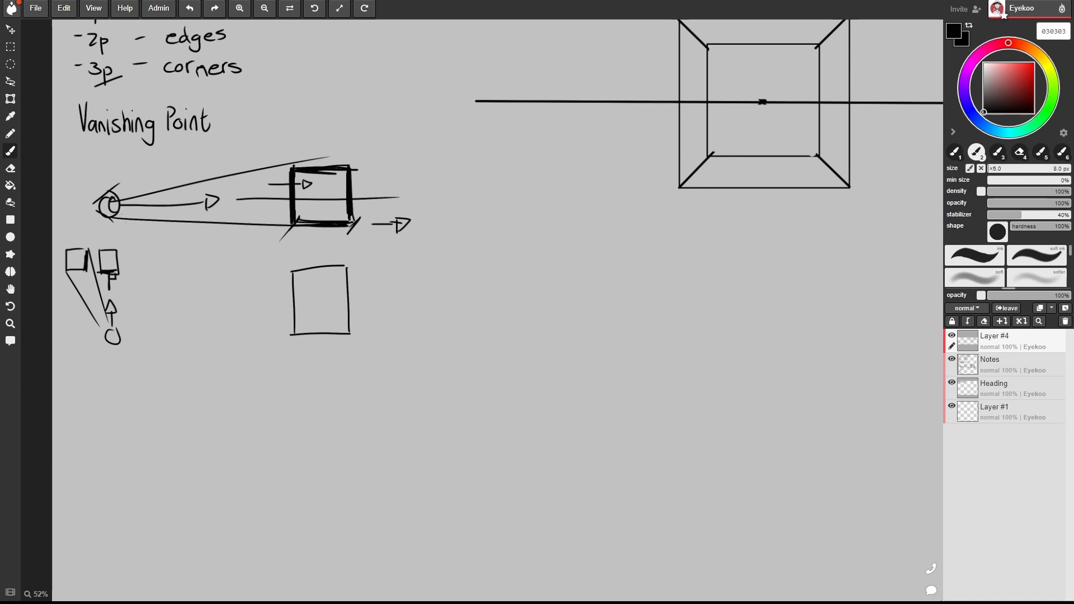
{"action": "left_click_drag", "start_coordinate": [123, 220], "coordinate": [322, 364]}
{"action": "left_click_drag", "start_coordinate": [120, 218], "coordinate": [423, 300]}
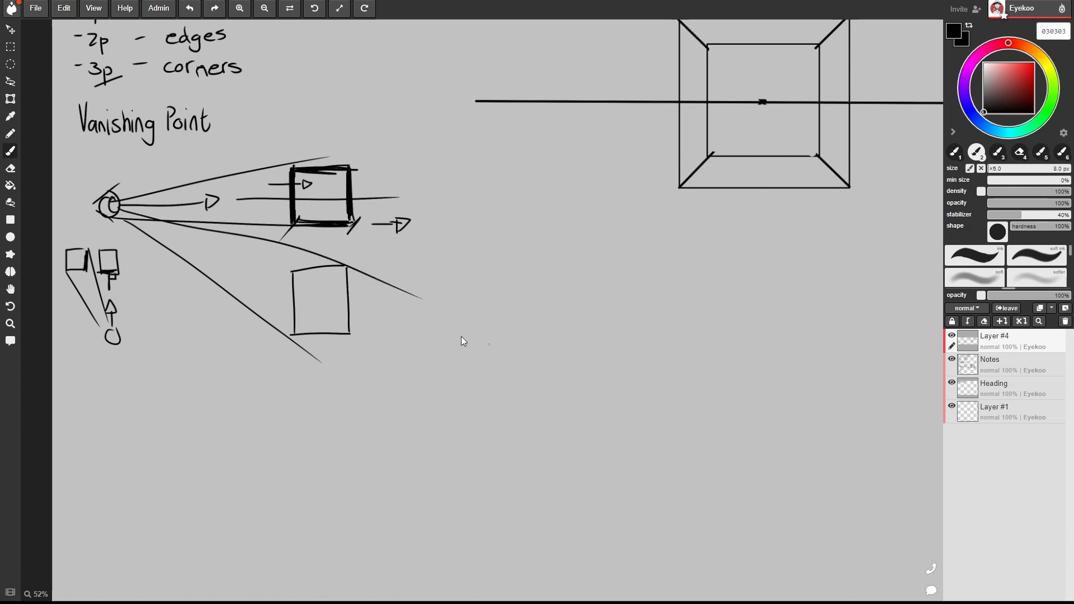
{"action": "mouse_move", "coordinate": [292, 268]}
{"action": "left_mouse_down"}
{"action": "mouse_move", "coordinate": [345, 267]}
{"action": "mouse_move", "coordinate": [293, 327]}
{"action": "left_mouse_up"}
Draw a second straight horizon line in the blank lower area and mark a vanishing point near its middle.
{"action": "key", "text": "space"}
{"action": "left_click_drag", "start_coordinate": [582, 313], "coordinate": [394, 294]}
{"action": "key", "text": "space"}
{"action": "left_click_drag", "start_coordinate": [624, 346], "coordinate": [553, 160]}
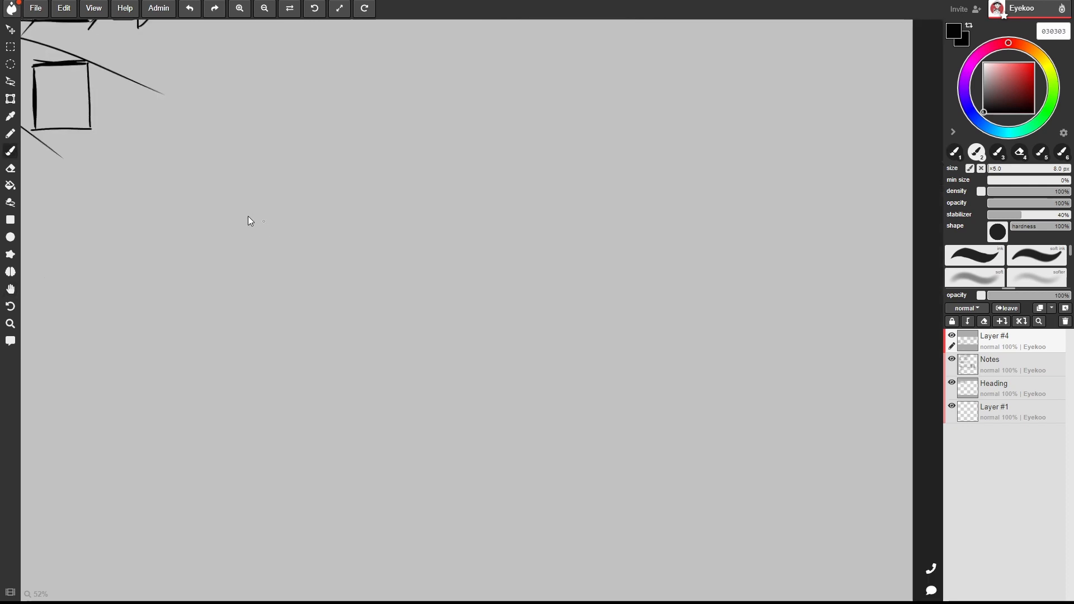
{"action": "left_click", "coordinate": [845, 235], "text": "shift"}
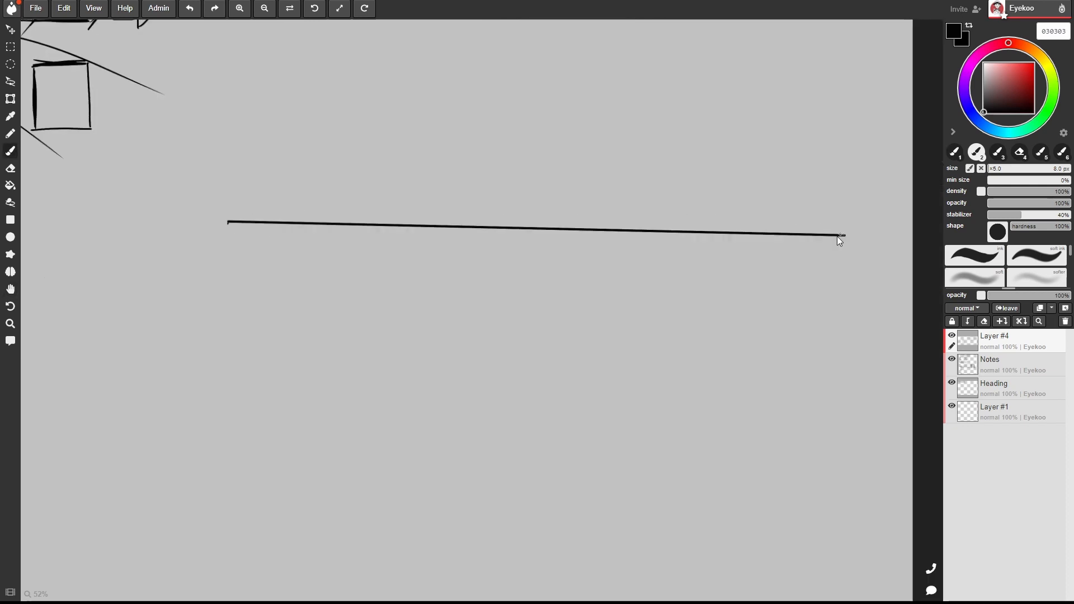
{"action": "key", "text": "space"}
{"action": "left_click_drag", "start_coordinate": [584, 311], "coordinate": [522, 258]}
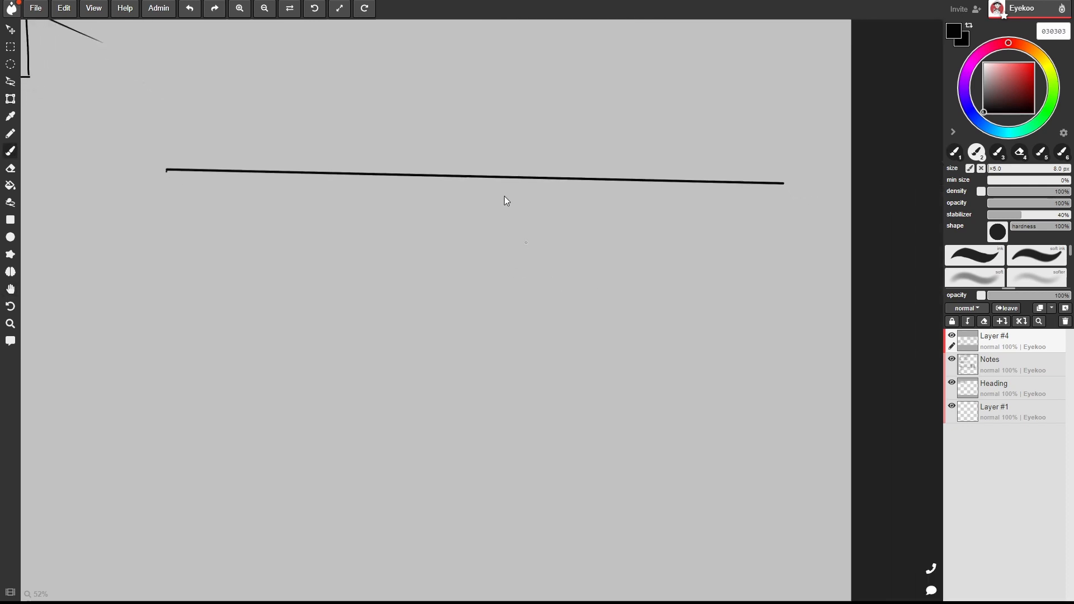
{"action": "left_click", "coordinate": [479, 174]}
Draw an outlined rectangle below and left of the new vanishing point and connect its two top corners and lower-right corner to that point.
{"action": "left_click", "coordinate": [10, 220]}
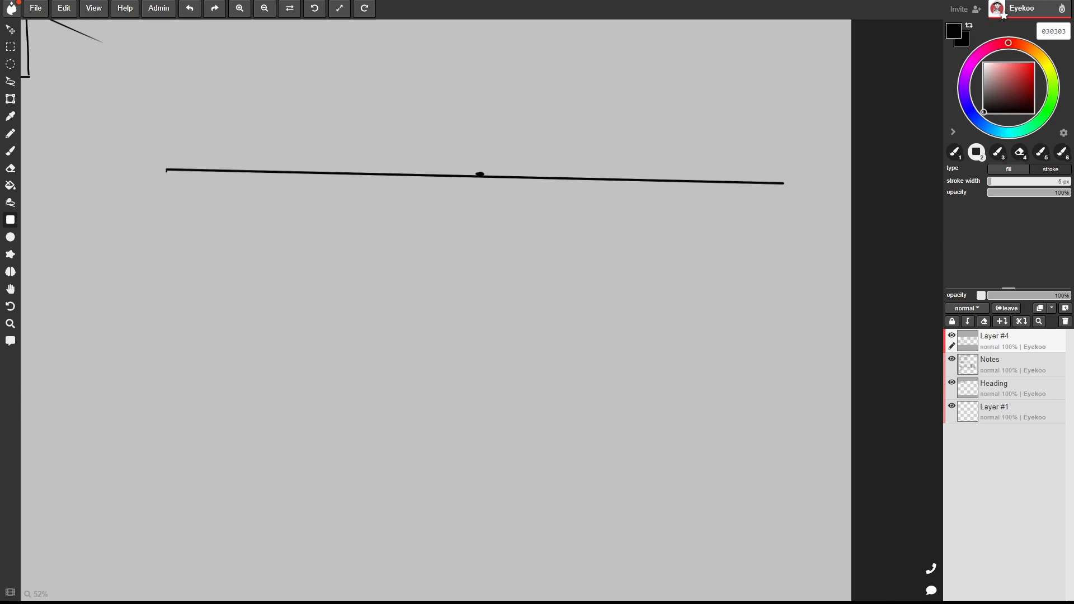
{"action": "mouse_move", "coordinate": [227, 421]}
{"action": "left_mouse_down"}
{"action": "mouse_move", "coordinate": [245, 283]}
{"action": "mouse_move", "coordinate": [346, 258]}
{"action": "left_mouse_up"}
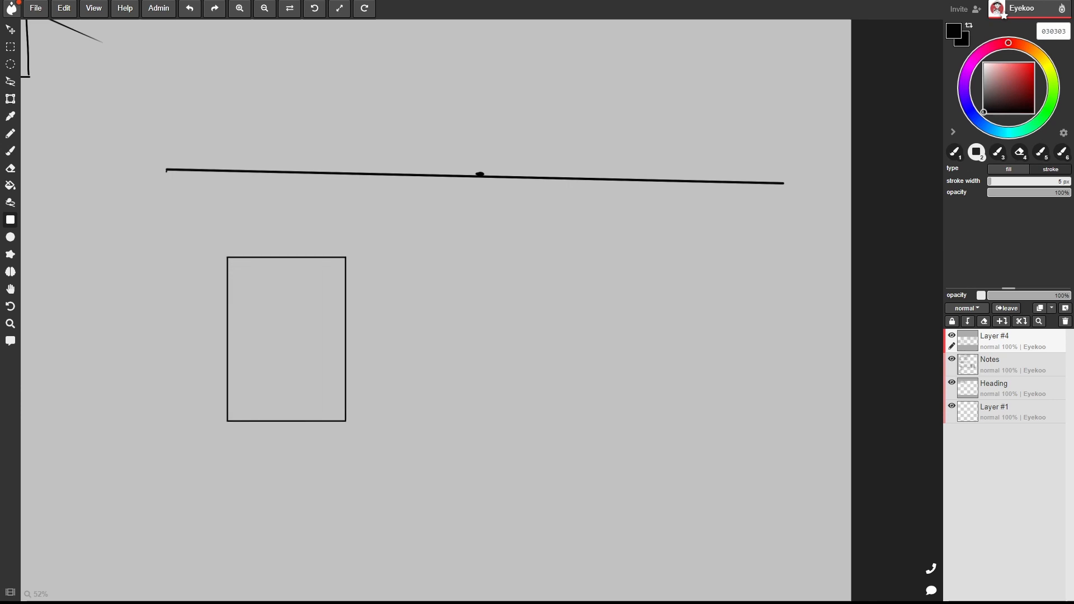
{"action": "left_click", "coordinate": [11, 151]}
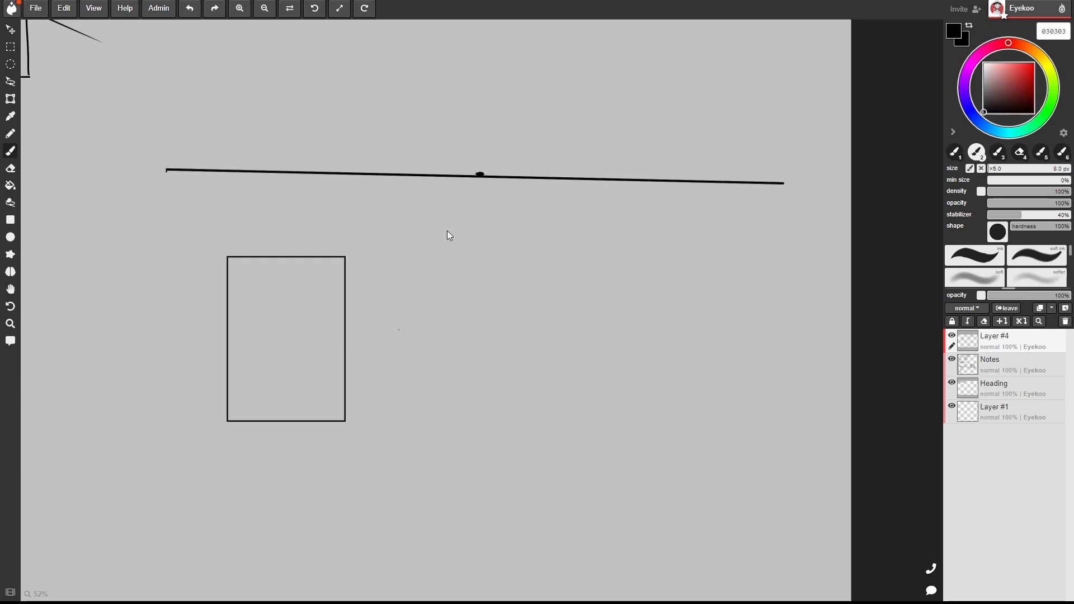
{"action": "left_click", "coordinate": [344, 419]}
{"action": "left_click", "coordinate": [481, 177], "text": "shift"}
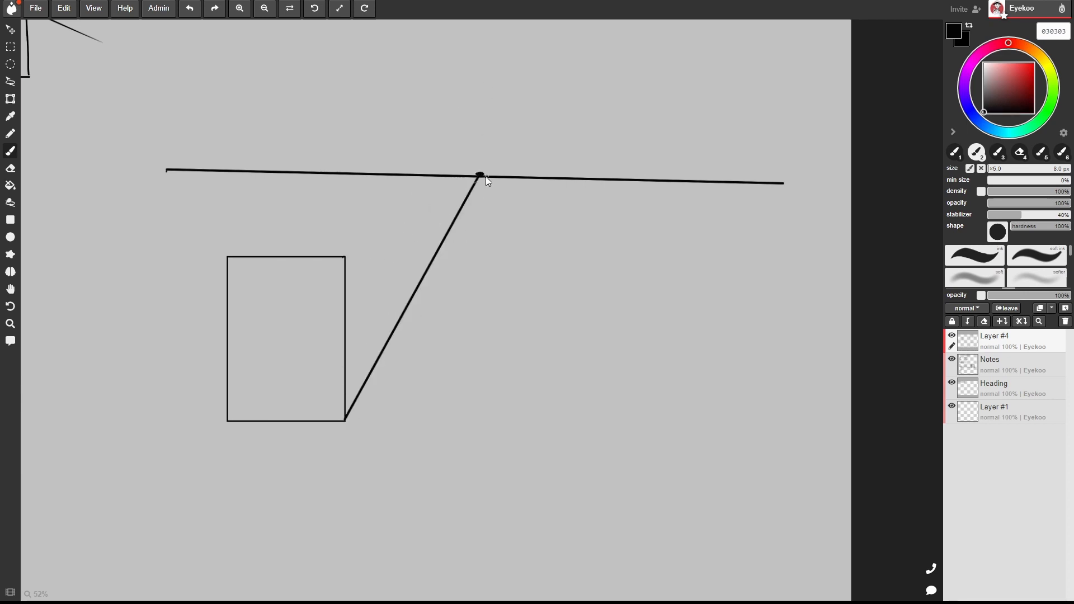
{"action": "left_click", "coordinate": [345, 256], "text": "shift"}
{"action": "left_click", "coordinate": [227, 256]}
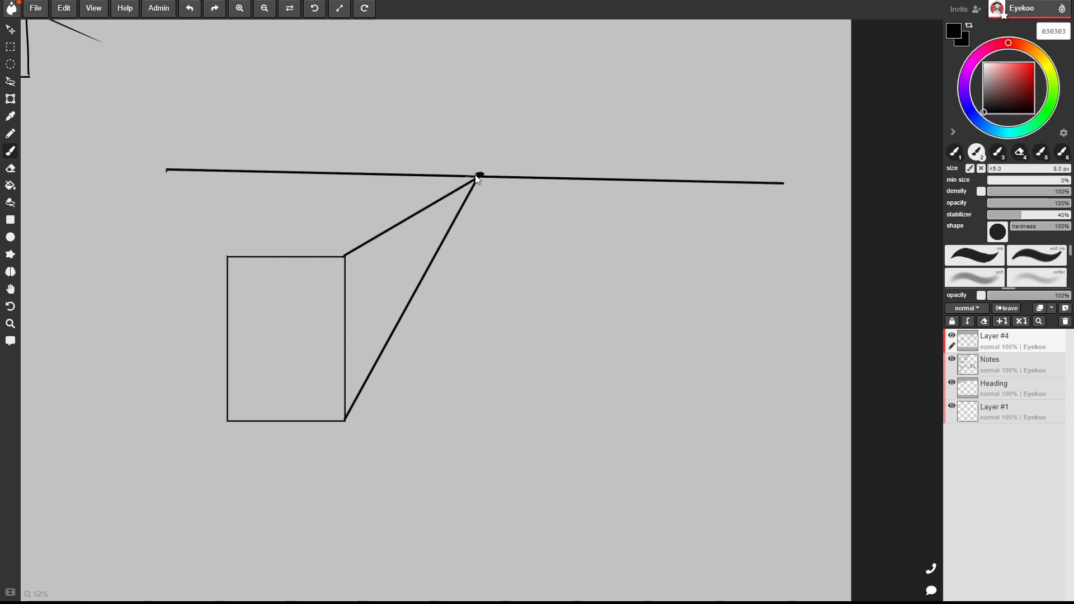
{"action": "left_click", "coordinate": [480, 175], "text": "shift"}
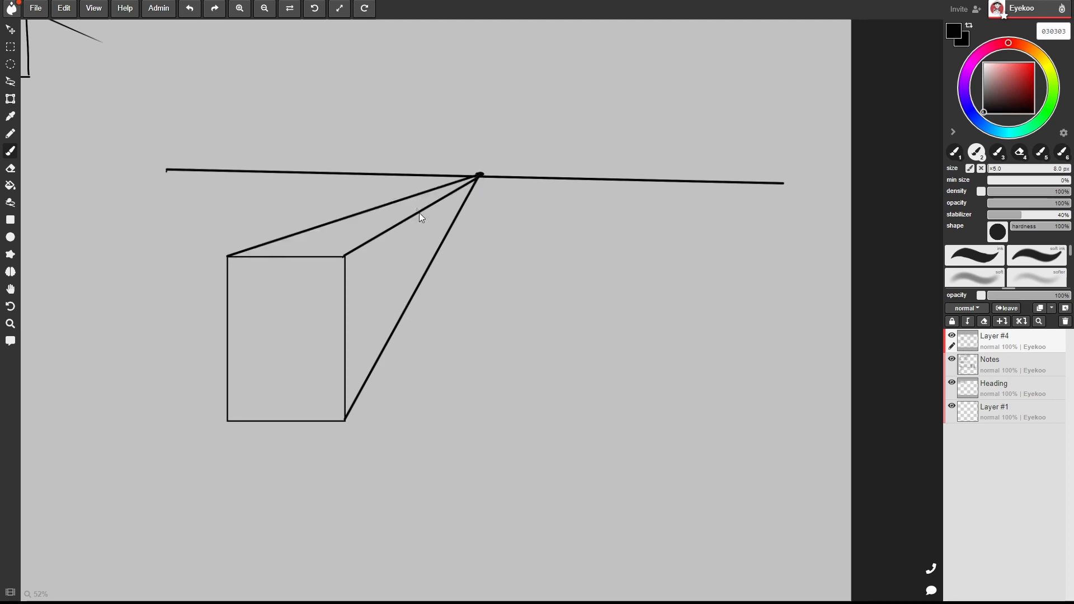
Draw one freehand stroke just beneath the large rectangle and another beside its left edge.
{"action": "left_click_drag", "start_coordinate": [232, 433], "coordinate": [359, 428]}
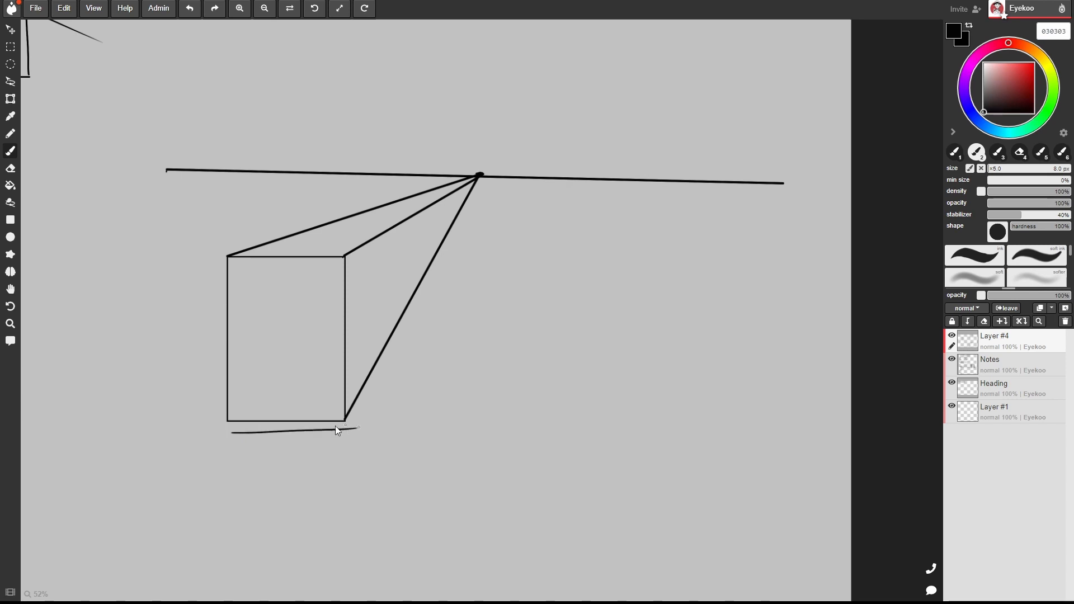
{"action": "left_click_drag", "start_coordinate": [208, 418], "coordinate": [203, 274]}
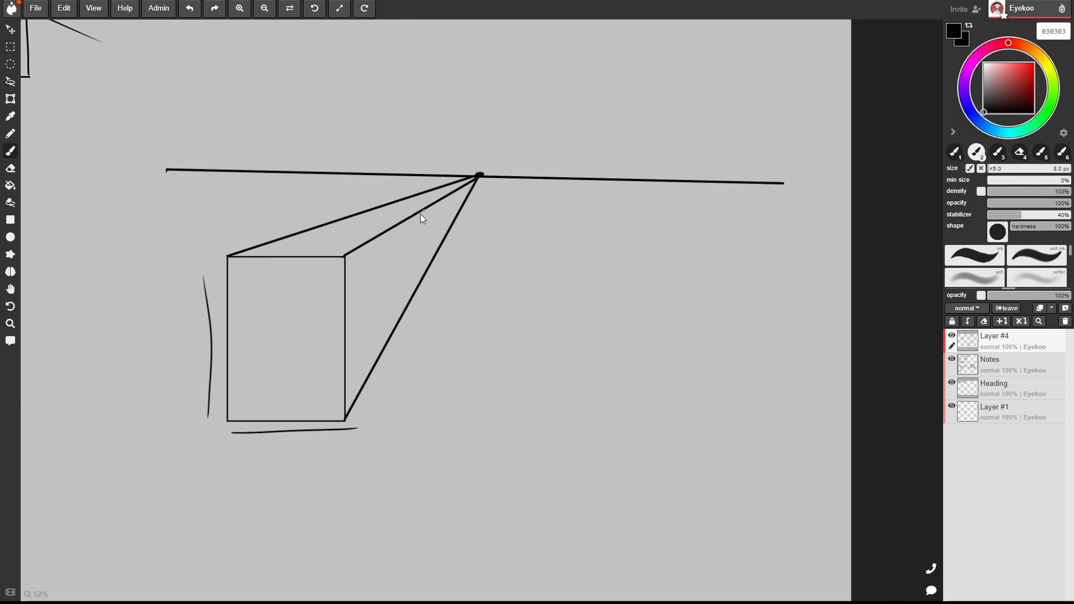
{"action": "left_click_drag", "start_coordinate": [420, 213], "coordinate": [419, 277]}
{"action": "left_click_drag", "start_coordinate": [420, 212], "coordinate": [297, 222]}
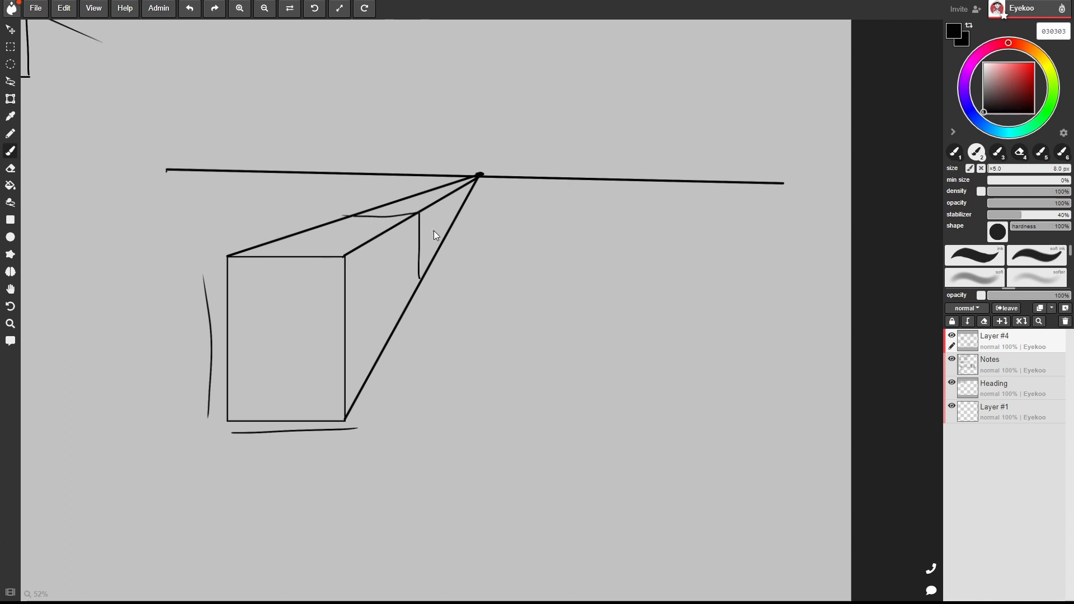
{"action": "key", "text": "ctrl+z"}
{"action": "key", "text": "ctrl+z"}
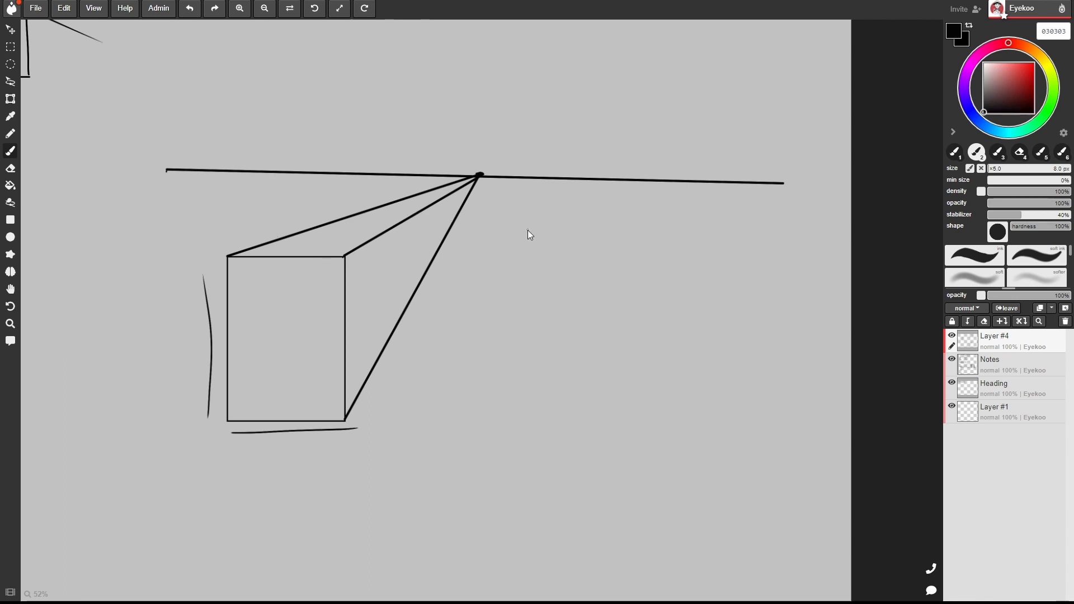
Draw a smaller outlined rectangle between the converging lines as the back face and connect the front face's lower-left corner to the vanishing point.
{"action": "left_click", "coordinate": [10, 220]}
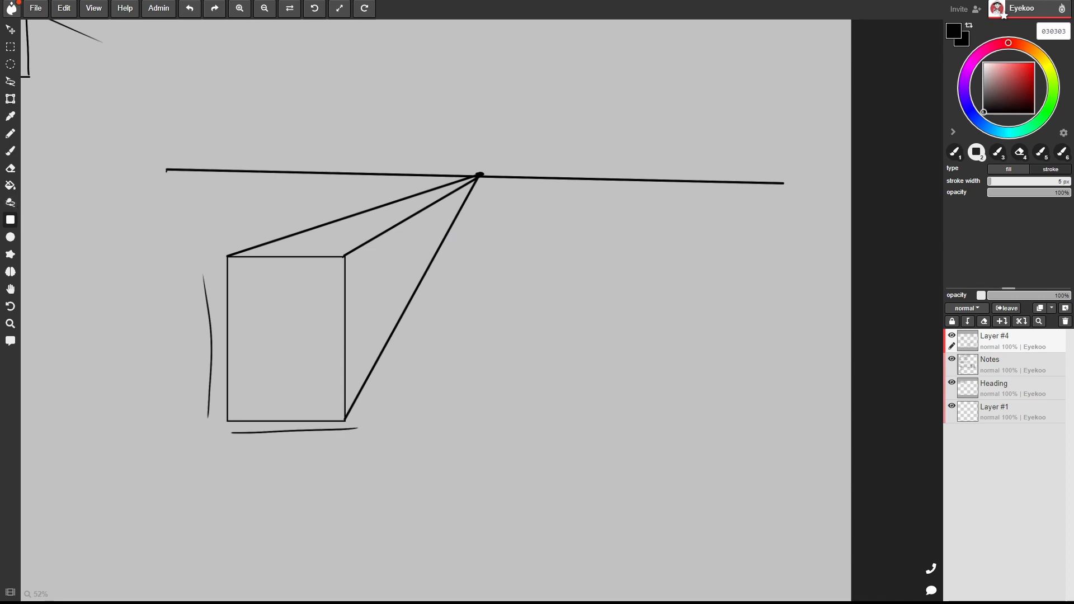
{"action": "left_click_drag", "start_coordinate": [428, 270], "coordinate": [381, 206]}
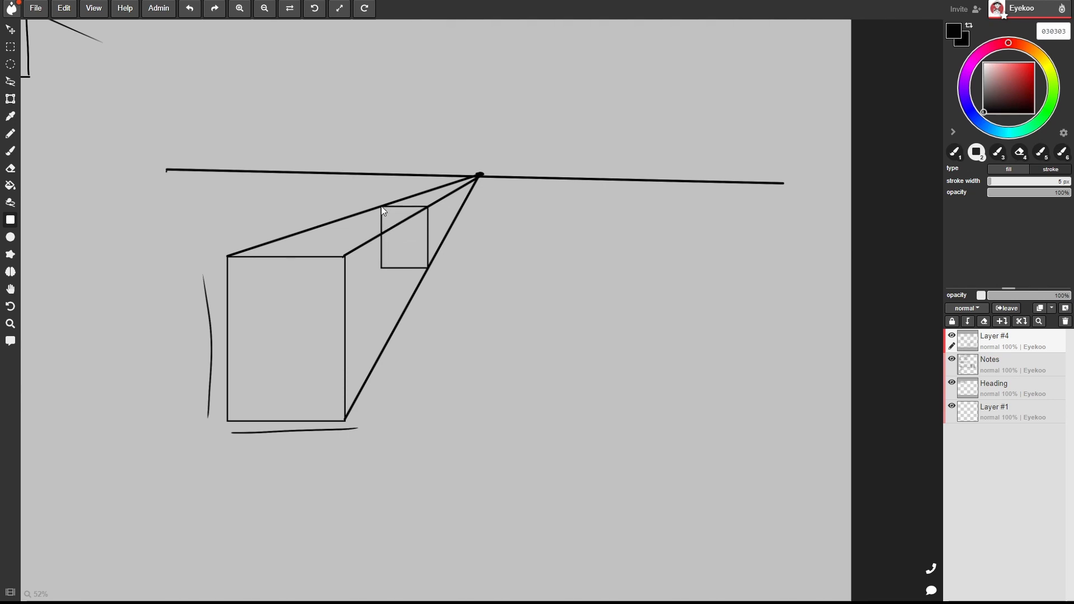
{"action": "key", "text": "b"}
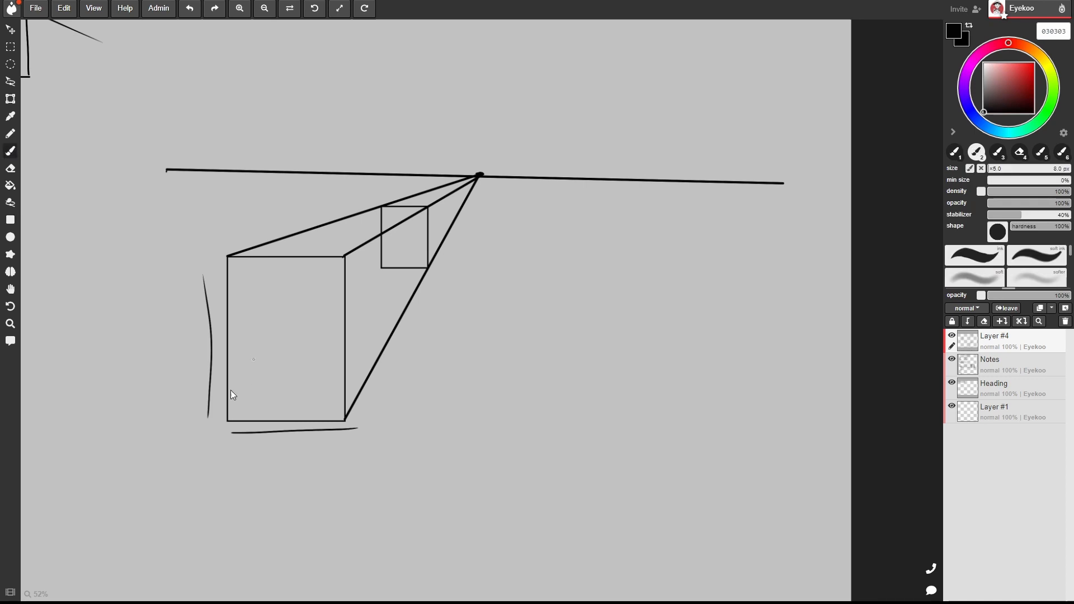
{"action": "left_click", "coordinate": [480, 177], "text": "shift"}
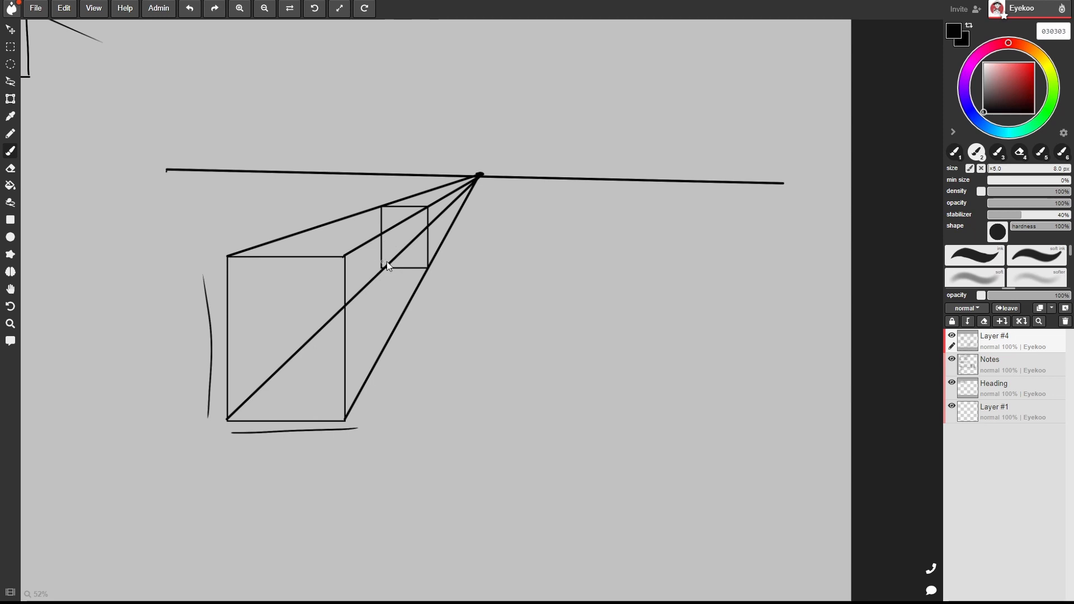
Erase the two freehand strokes beneath and to the left of the large rectangle.
{"action": "scroll", "coordinate": [384, 268], "scroll_direction": "down", "scroll_amount": 2}
{"action": "key", "text": "e"}
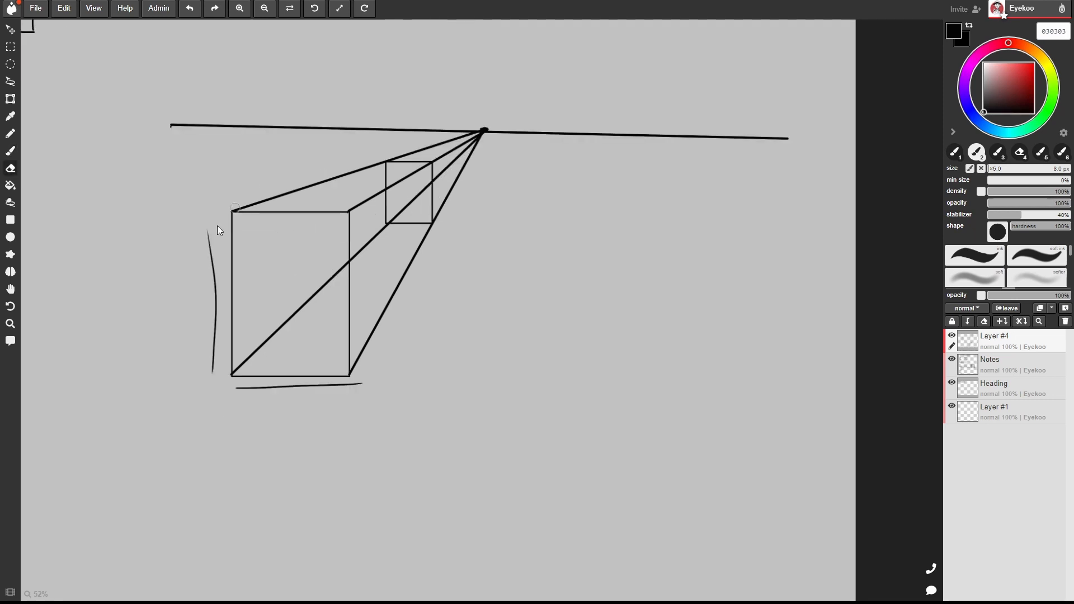
{"action": "left_click_drag", "start_coordinate": [216, 227], "coordinate": [212, 269]}
{"action": "mouse_move", "coordinate": [210, 315]}
{"action": "left_mouse_down"}
{"action": "mouse_move", "coordinate": [213, 360]}
{"action": "mouse_move", "coordinate": [355, 385]}
{"action": "left_mouse_up"}
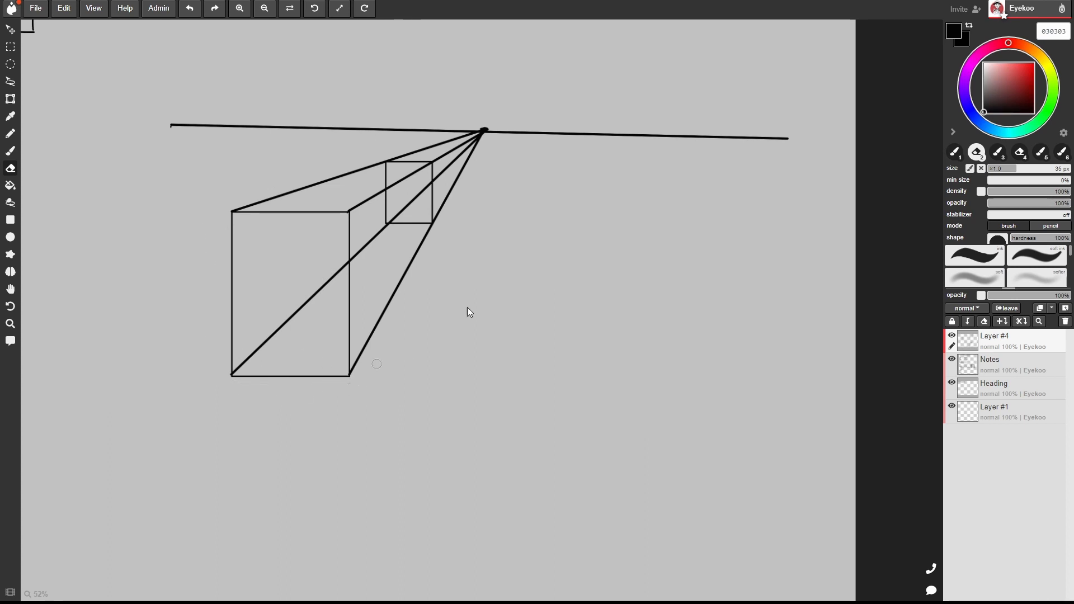
On a new layer, draw a long, nearly horizontal straight line just below the box, extending past both of its sides.
{"action": "key", "text": "space"}
{"action": "left_click_drag", "start_coordinate": [468, 313], "coordinate": [457, 336]}
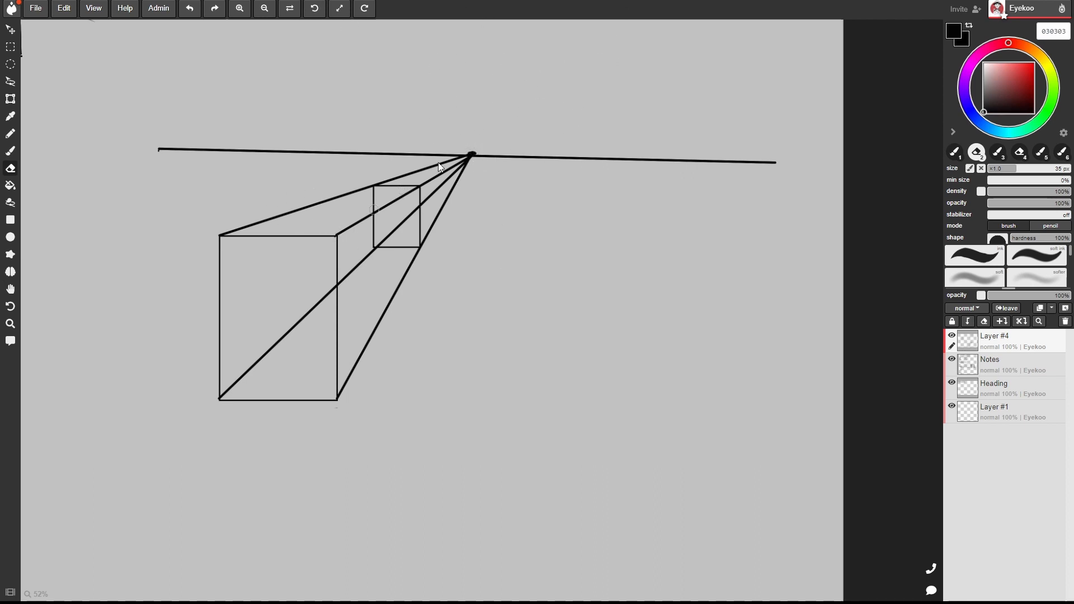
{"action": "key", "text": "b"}
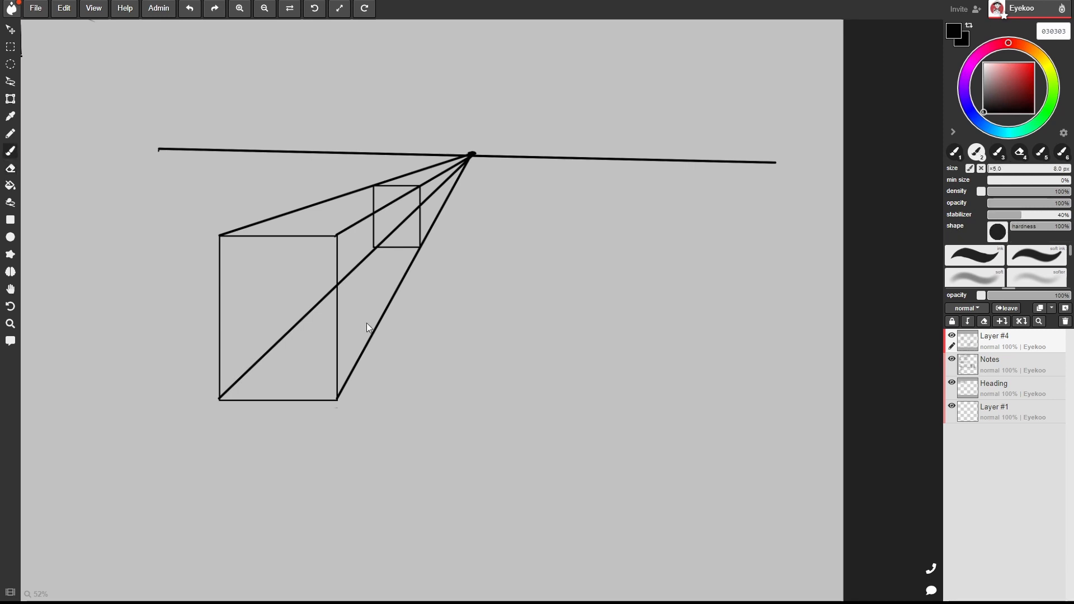
{"action": "key", "text": "space"}
{"action": "left_click_drag", "start_coordinate": [451, 301], "coordinate": [492, 249]}
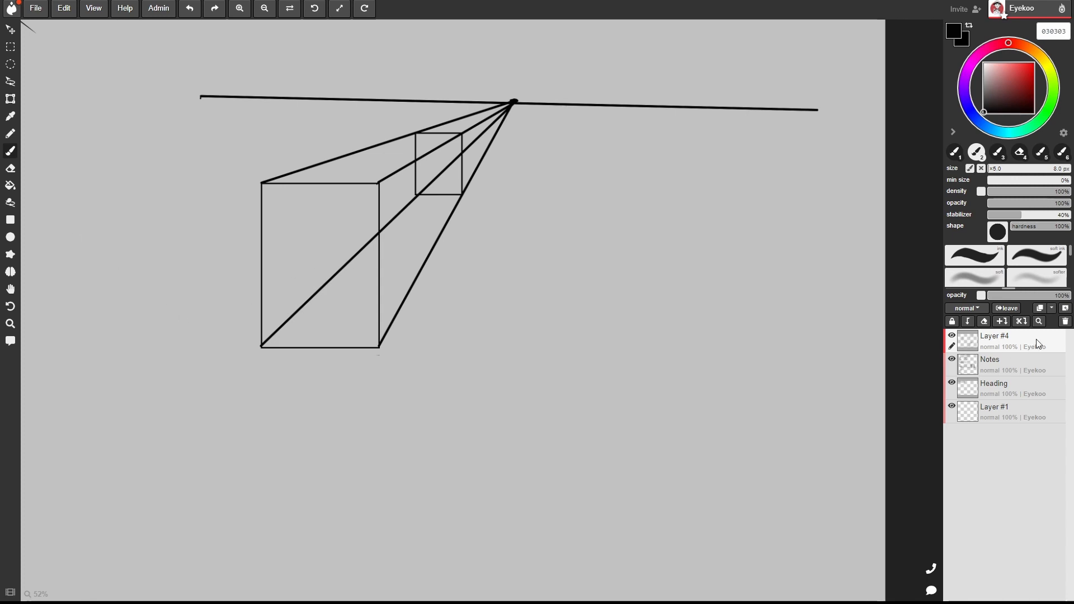
{"action": "left_click", "coordinate": [1064, 309]}
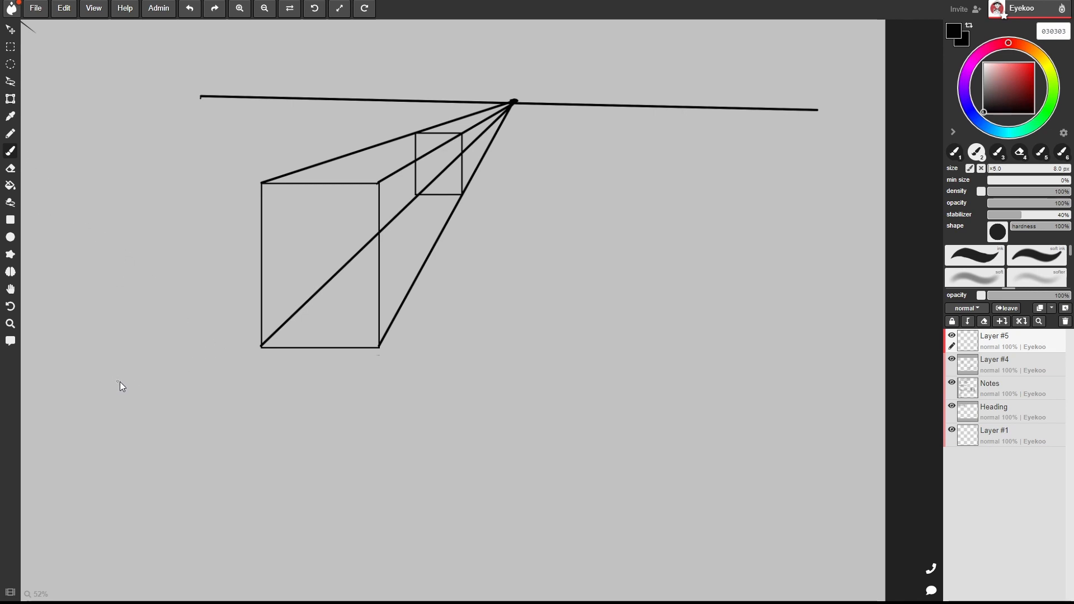
{"action": "left_click", "coordinate": [643, 394], "text": "shift"}
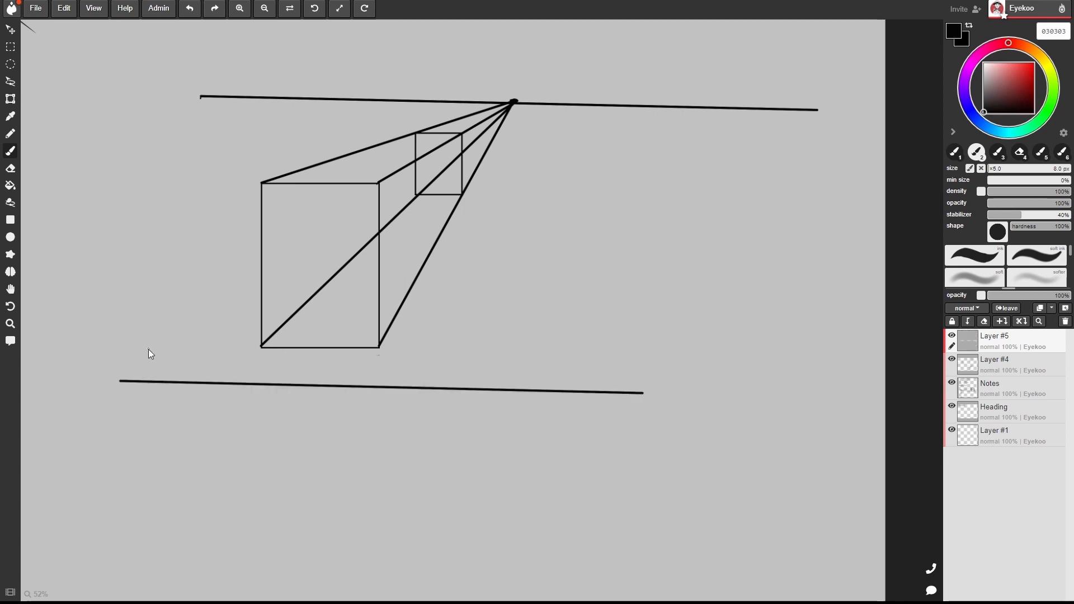
{"action": "key", "text": "ctrl+z"}
{"action": "left_click", "coordinate": [645, 377], "text": "shift"}
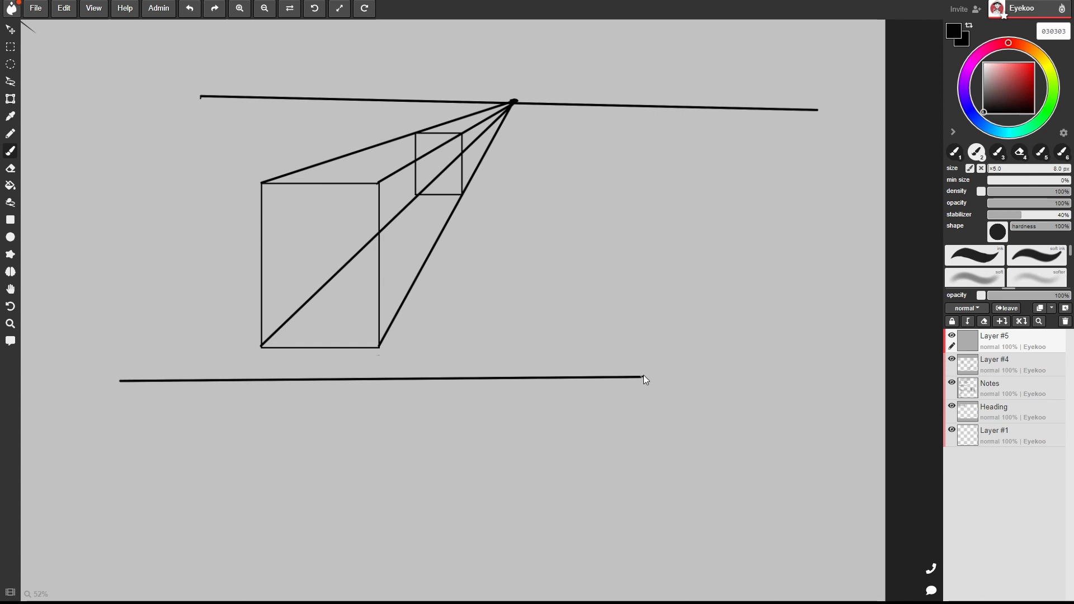
Connect both ends of the baseline to the vanishing point and add a short cross line near the horizon to close the ground plane.
{"action": "left_click", "coordinate": [513, 103], "text": "shift"}
{"action": "left_click", "coordinate": [119, 381]}
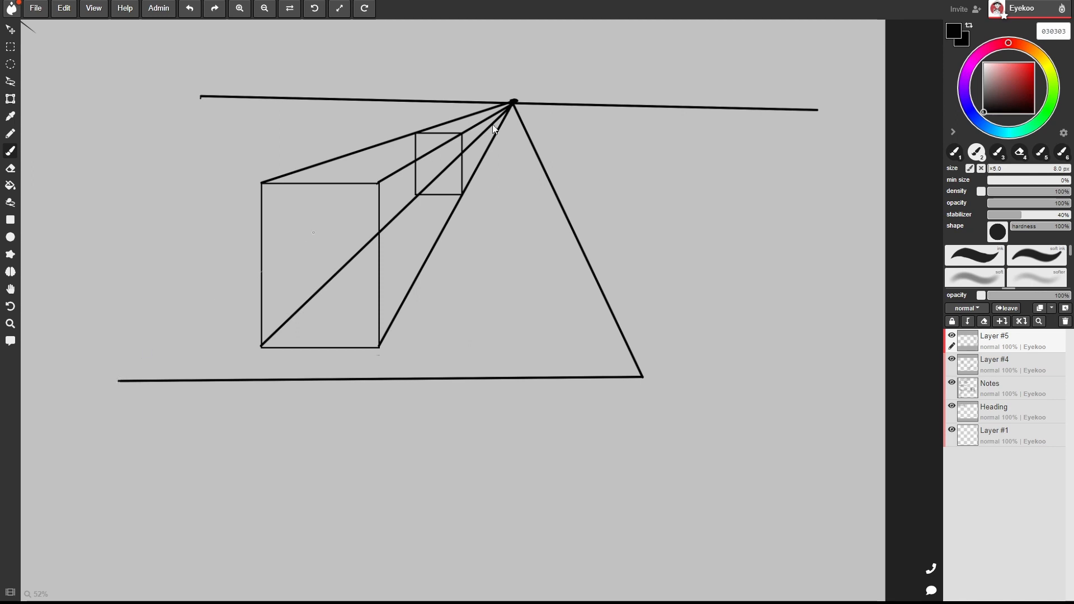
{"action": "left_click", "coordinate": [513, 102], "text": "shift"}
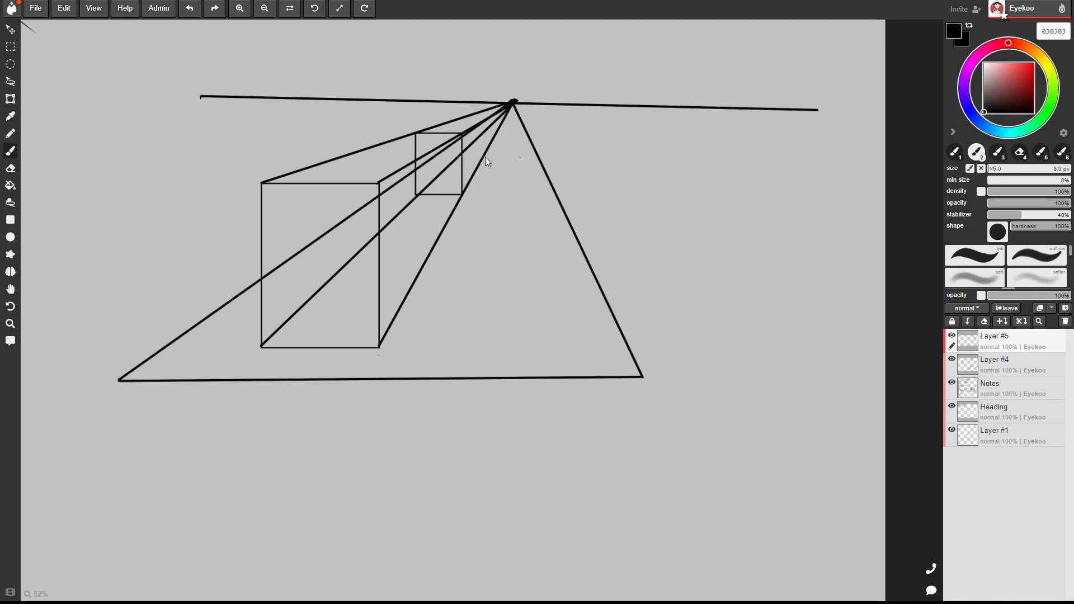
{"action": "left_click", "coordinate": [436, 157]}
{"action": "left_click", "coordinate": [535, 152], "text": "shift"}
Reduce the opacity of Layer #5 to 26% and Layer #4 to 32%.
{"action": "left_click_drag", "start_coordinate": [1045, 297], "coordinate": [1013, 296]}
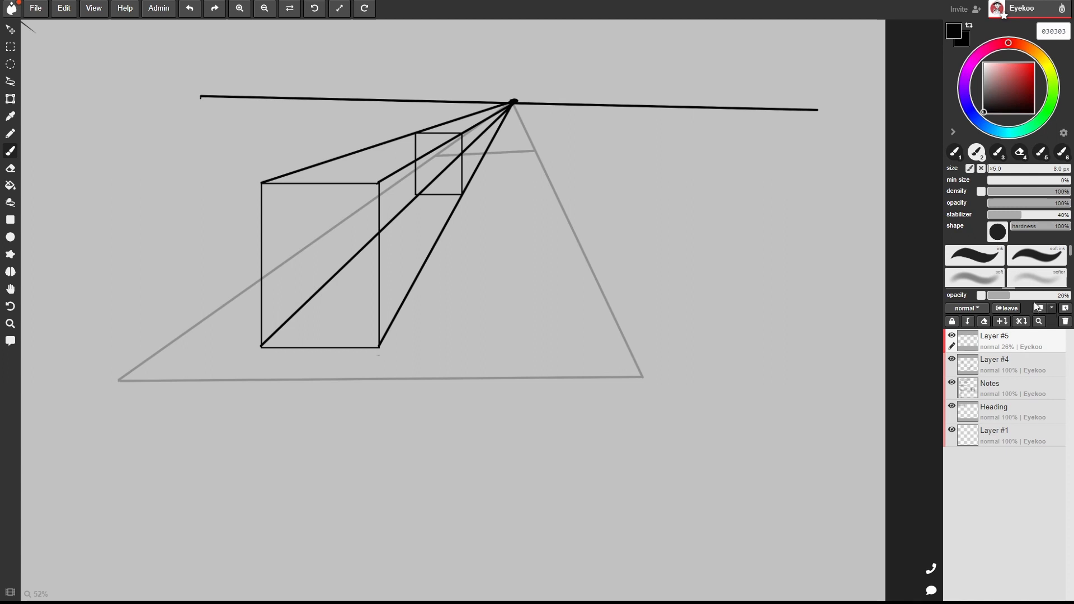
{"action": "double_click", "coordinate": [1038, 362]}
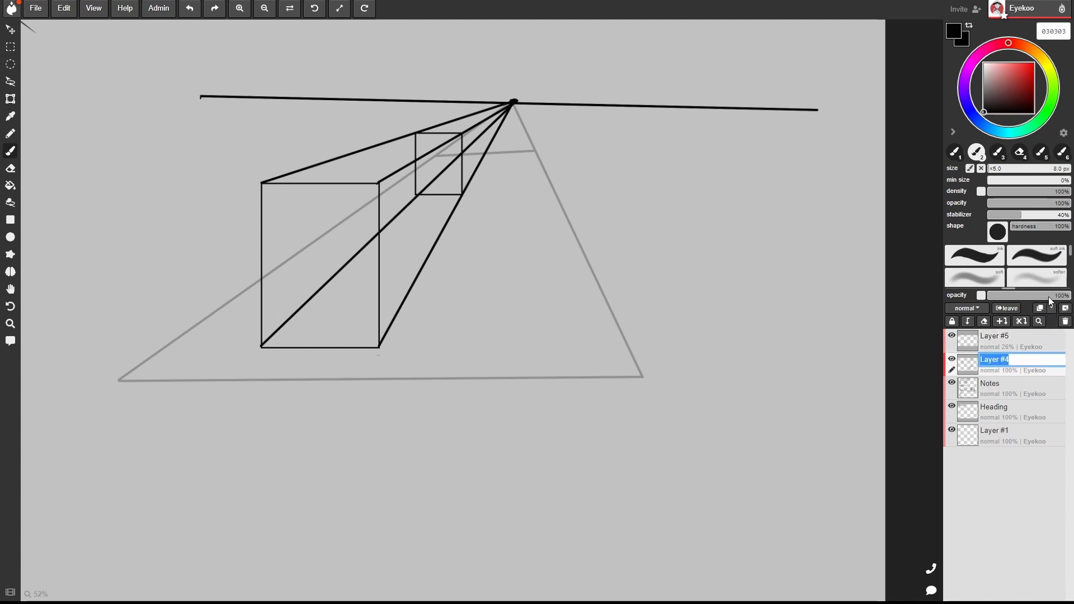
{"action": "left_click_drag", "start_coordinate": [1048, 297], "coordinate": [1016, 296]}
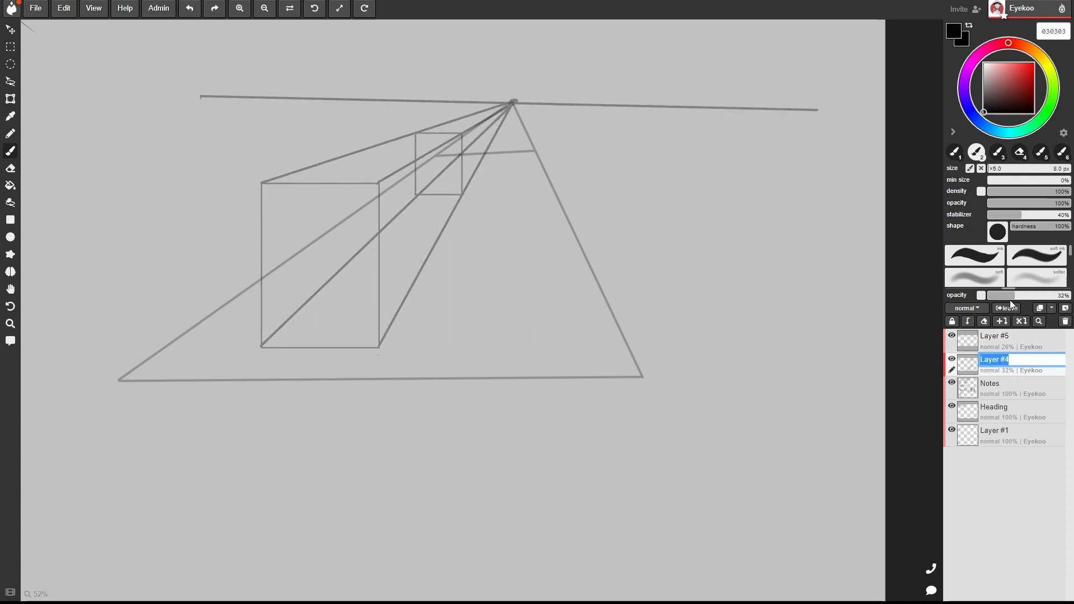
On a new layer, trace the four edges of the ground plane with straight black lines.
{"action": "left_click", "coordinate": [1064, 310]}
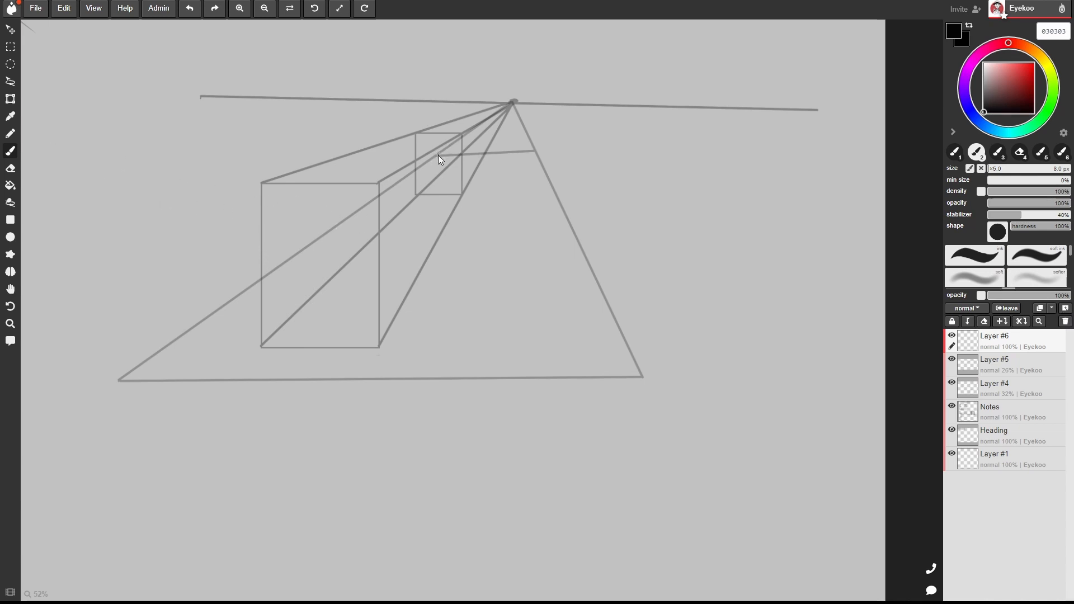
{"action": "left_click", "coordinate": [117, 380], "text": "shift"}
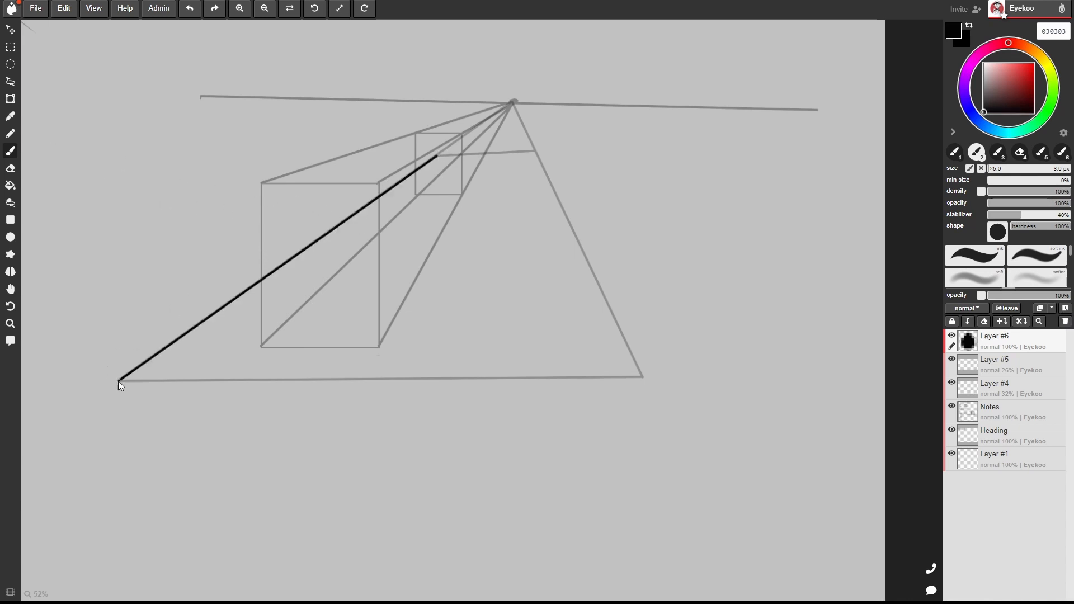
{"action": "left_click", "coordinate": [641, 377], "text": "shift"}
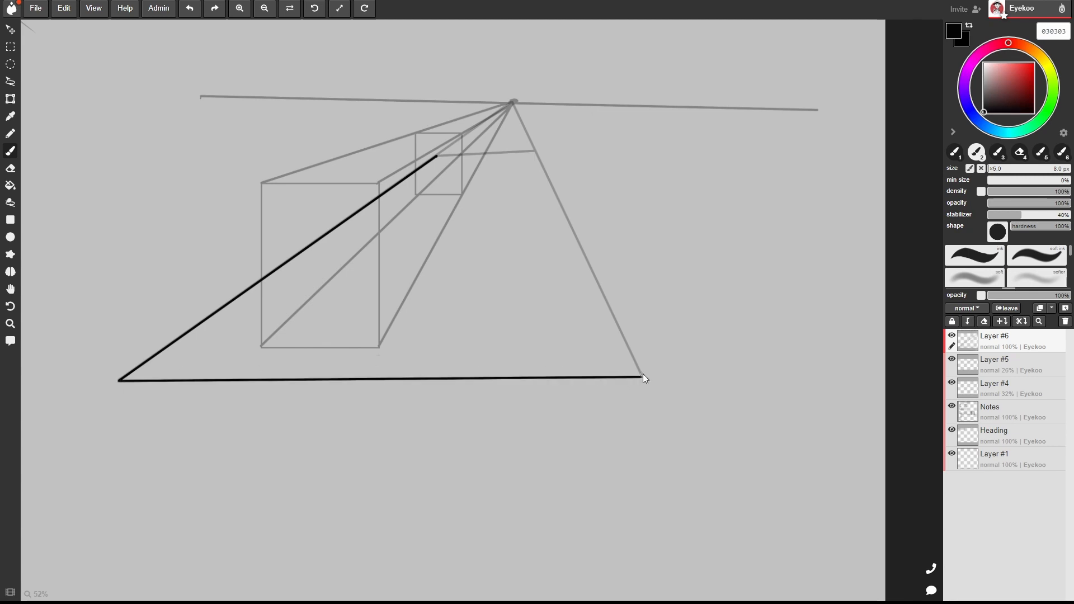
{"action": "left_click", "coordinate": [536, 153], "text": "shift"}
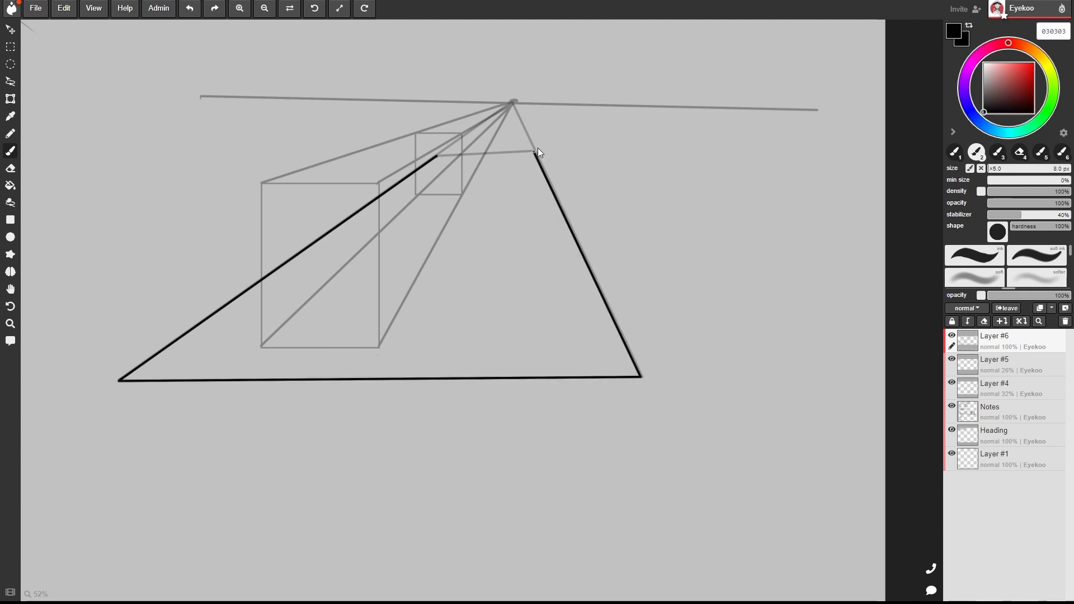
{"action": "left_click", "coordinate": [437, 156], "text": "shift"}
Fill the ground plane with white (ffffff) and move Layer #4 to the top of the layer stack.
{"action": "key", "text": "g"}
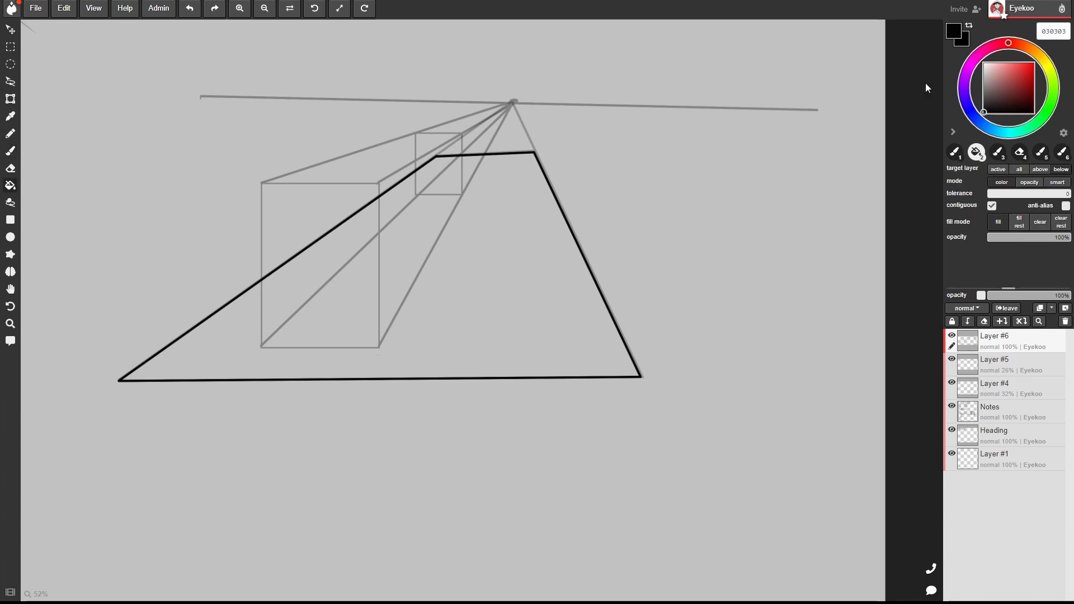
{"action": "left_click_drag", "start_coordinate": [984, 112], "coordinate": [984, 65]}
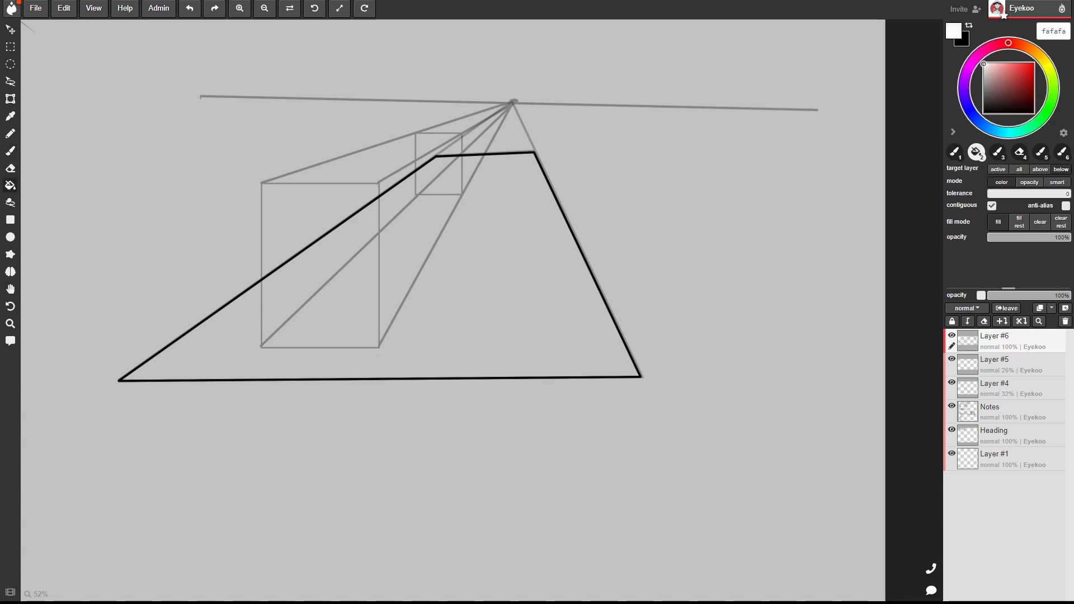
{"action": "left_click", "coordinate": [520, 304]}
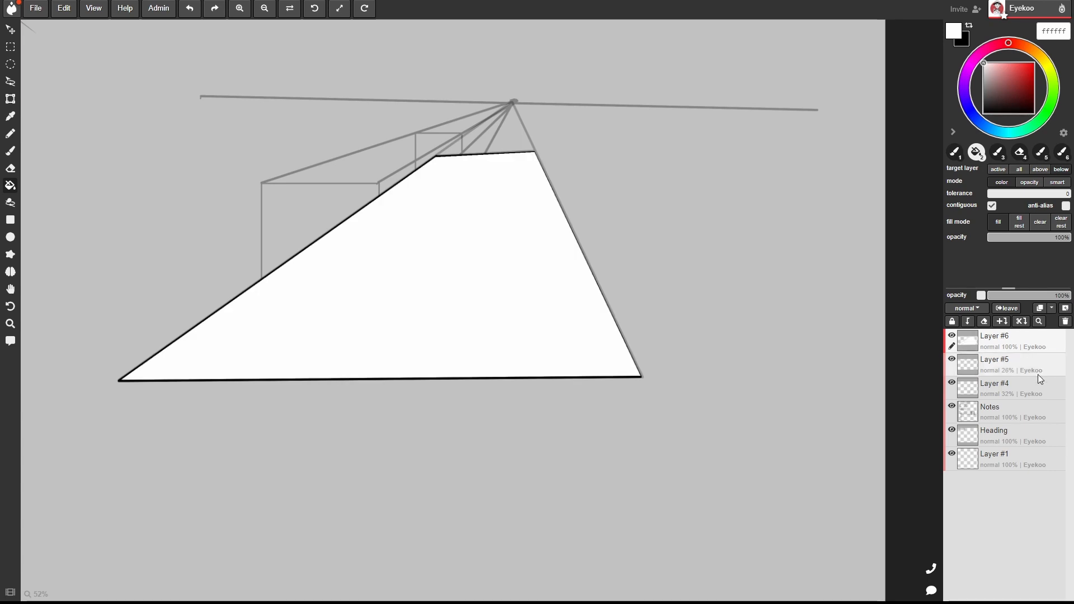
{"action": "left_click_drag", "start_coordinate": [1036, 384], "coordinate": [1038, 338]}
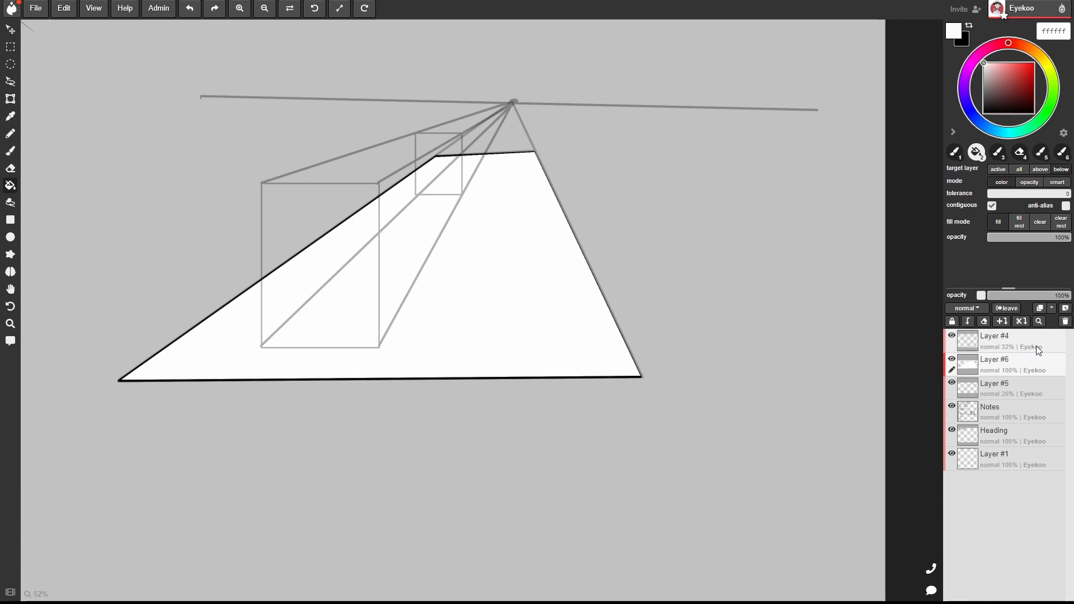
On a new layer above the others, trace the box's outer silhouette with straight black (000000) lines.
{"action": "left_click", "coordinate": [1065, 308]}
{"action": "key", "text": "b"}
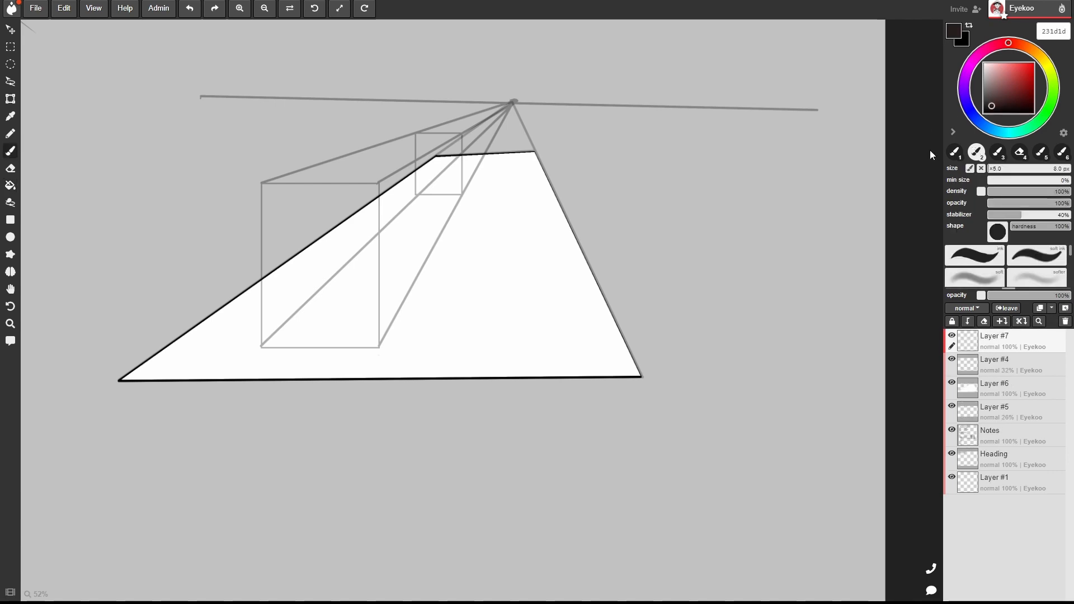
{"action": "left_click_drag", "start_coordinate": [930, 150], "coordinate": [895, 154]}
{"action": "left_click_drag", "start_coordinate": [417, 133], "coordinate": [262, 183], "text": "shift"}
{"action": "left_click_drag", "start_coordinate": [264, 349], "coordinate": [262, 349], "text": "shift"}
{"action": "left_click", "coordinate": [380, 348], "text": "shift"}
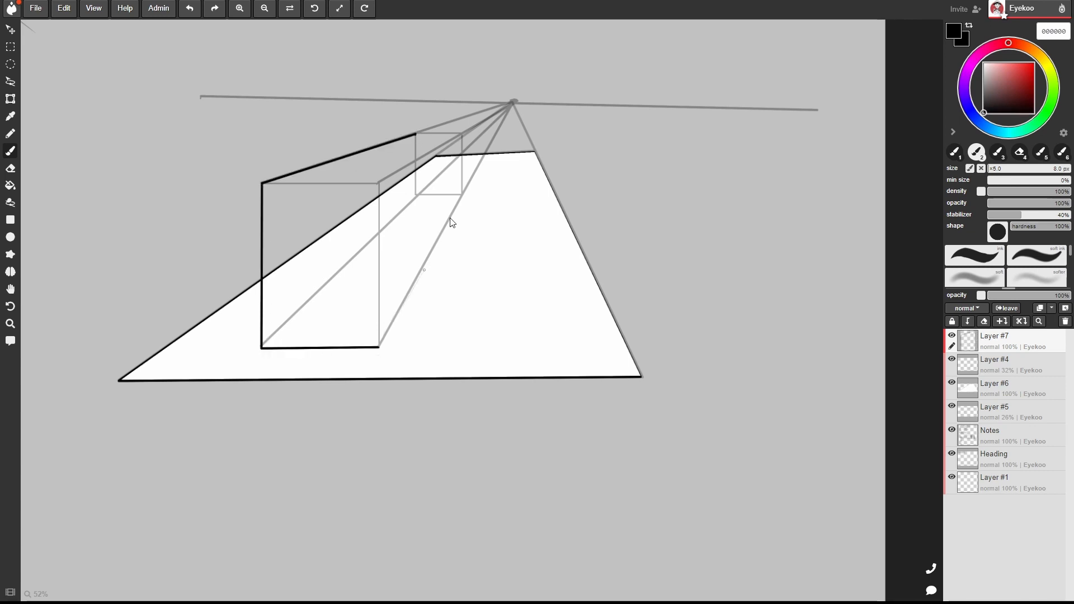
{"action": "left_click", "coordinate": [463, 195], "text": "shift"}
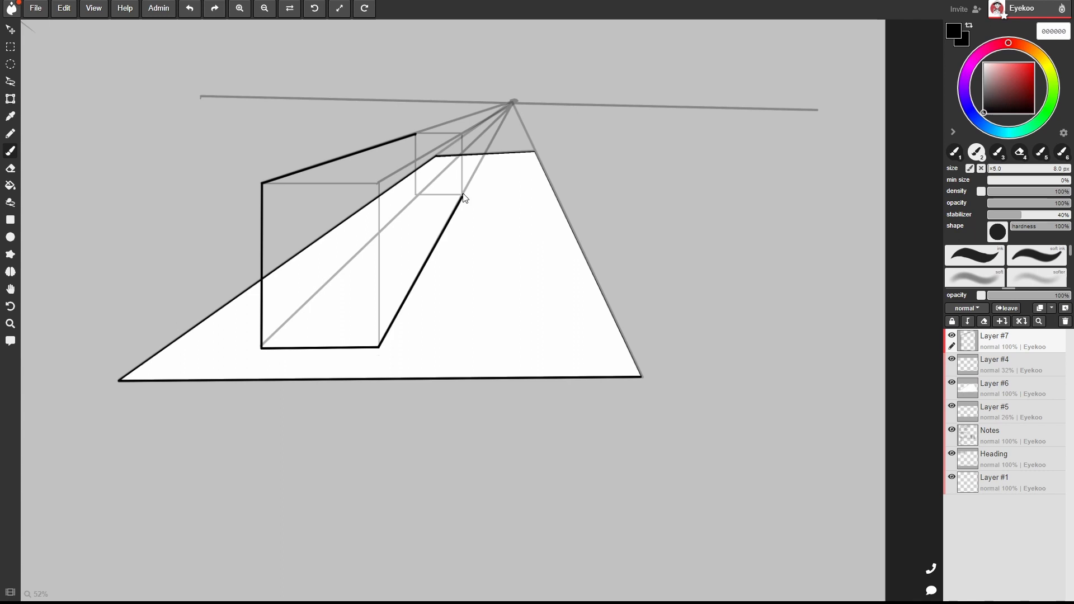
{"action": "left_click", "coordinate": [461, 136], "text": "shift"}
{"action": "left_click", "coordinate": [417, 133], "text": "shift"}
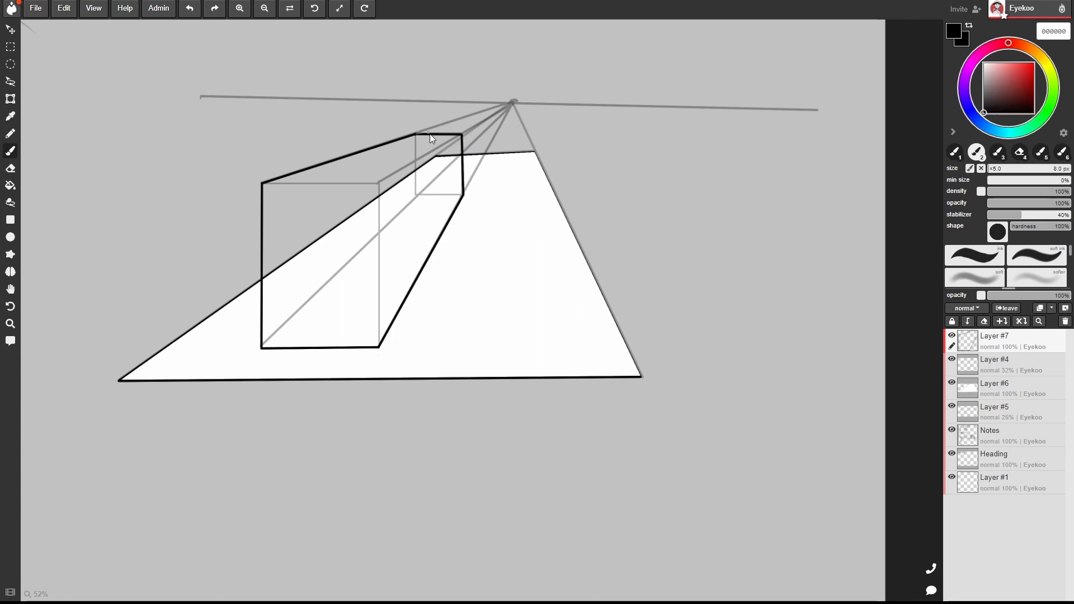
Trace the box's remaining visible edges: the receding upper-right edge, the front's right edge and the front's top edge.
{"action": "left_click", "coordinate": [462, 135]}
{"action": "left_click", "coordinate": [379, 183], "text": "shift"}
{"action": "left_click", "coordinate": [380, 347], "text": "shift"}
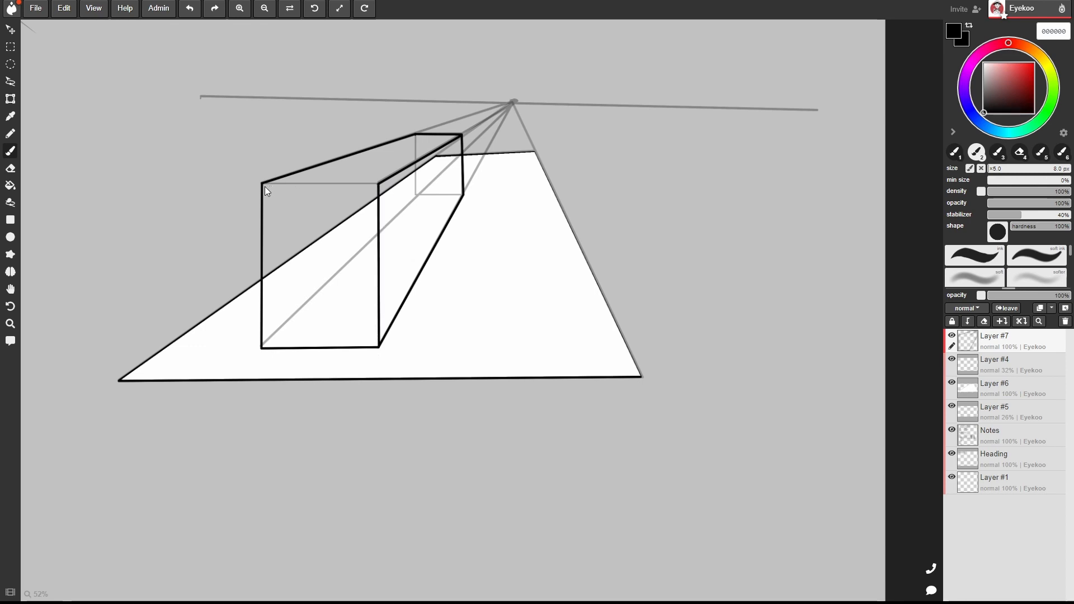
{"action": "left_click", "coordinate": [378, 183], "text": "shift"}
{"action": "key", "text": "space"}
{"action": "left_click_drag", "start_coordinate": [475, 230], "coordinate": [500, 262]}
{"action": "left_click_drag", "start_coordinate": [540, 169], "coordinate": [544, 171]}
{"action": "key", "text": "ctrl+minus"}
{"action": "key", "text": "ctrl+minus"}
{"action": "key", "text": "ctrl+minus"}
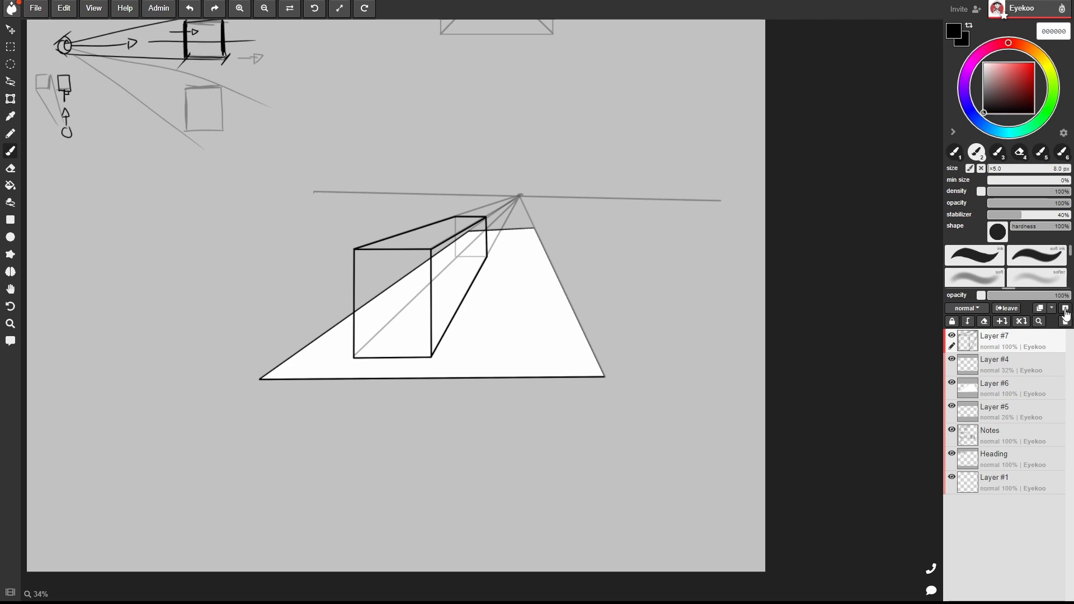
On a new layer above the others, draw a small white (ffffff) circle as the light source, up and left of the box.
{"action": "left_click", "coordinate": [1048, 308]}
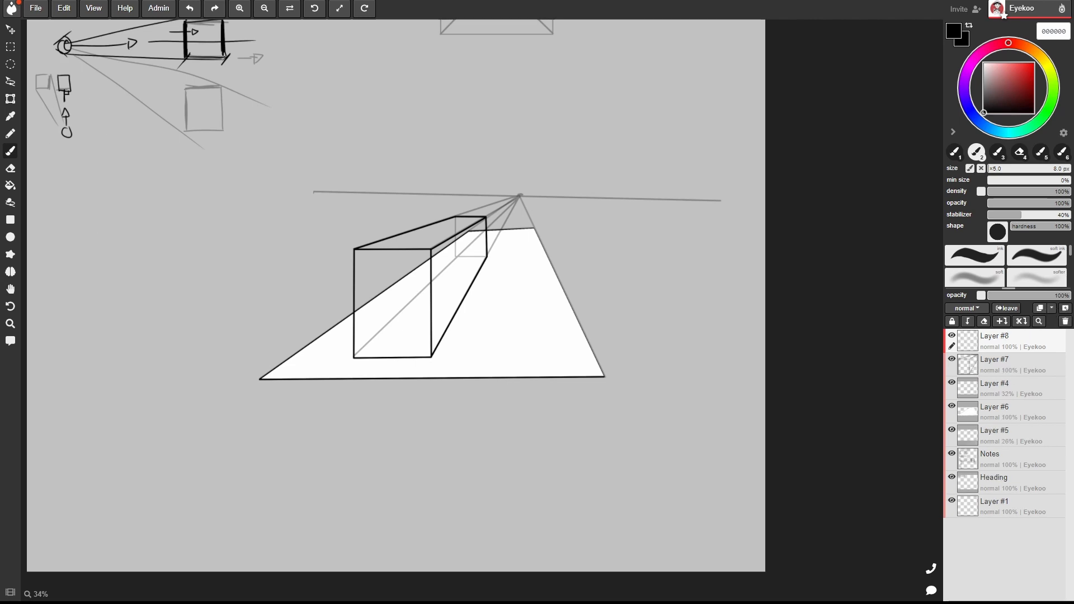
{"action": "left_click_drag", "start_coordinate": [994, 73], "coordinate": [916, 40]}
{"action": "key", "text": "space"}
{"action": "left_click_drag", "start_coordinate": [398, 119], "coordinate": [422, 180]}
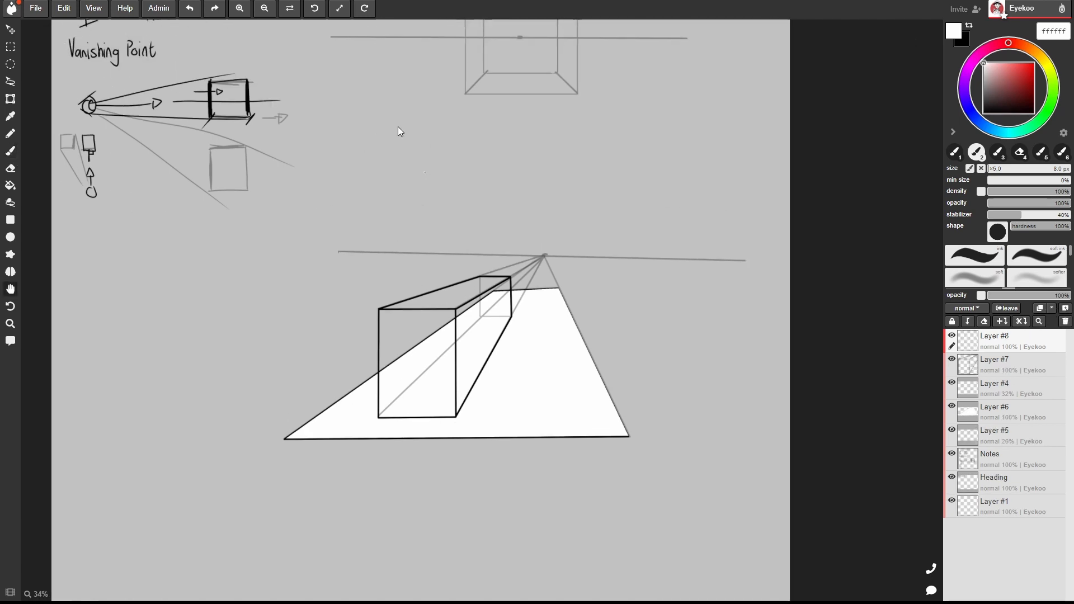
{"action": "mouse_move", "coordinate": [328, 96]}
{"action": "left_mouse_down"}
{"action": "mouse_move", "coordinate": [320, 112]}
{"action": "mouse_move", "coordinate": [334, 113]}
{"action": "left_mouse_up"}
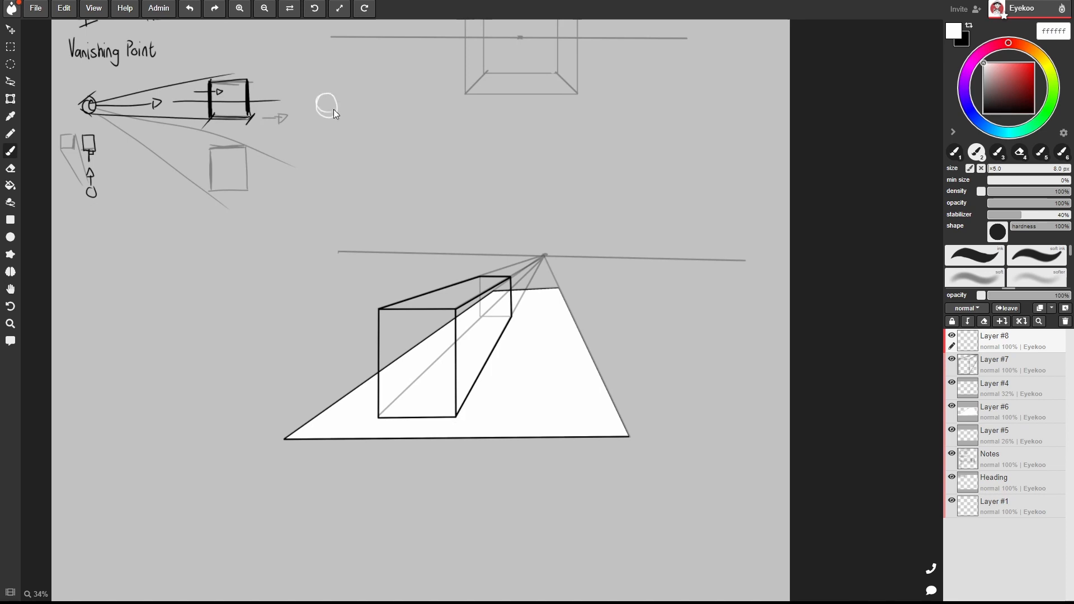
In black (000000), draw a vertical line down from the light source and straight lines from its foot through the box's four base corners.
{"action": "left_click_drag", "start_coordinate": [996, 98], "coordinate": [965, 127]}
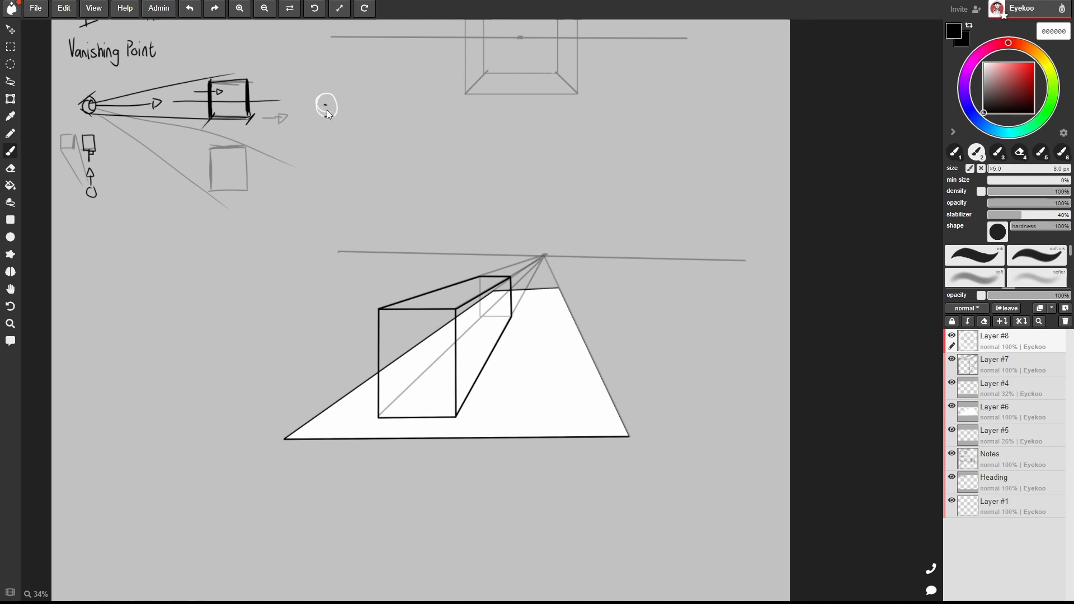
{"action": "left_click", "coordinate": [330, 332], "text": "shift"}
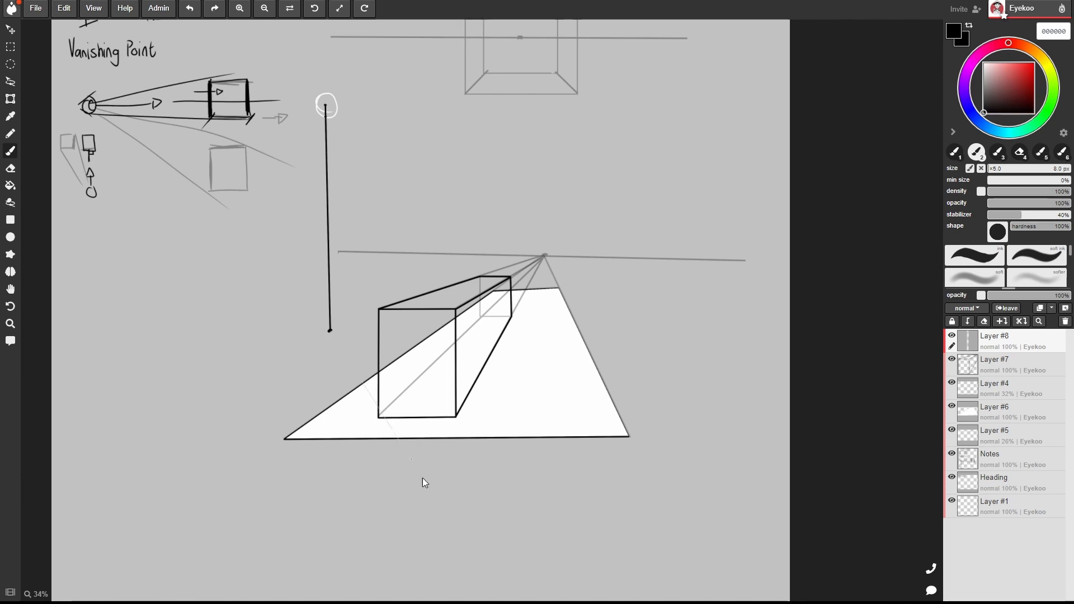
{"action": "left_click", "coordinate": [438, 523], "text": "shift"}
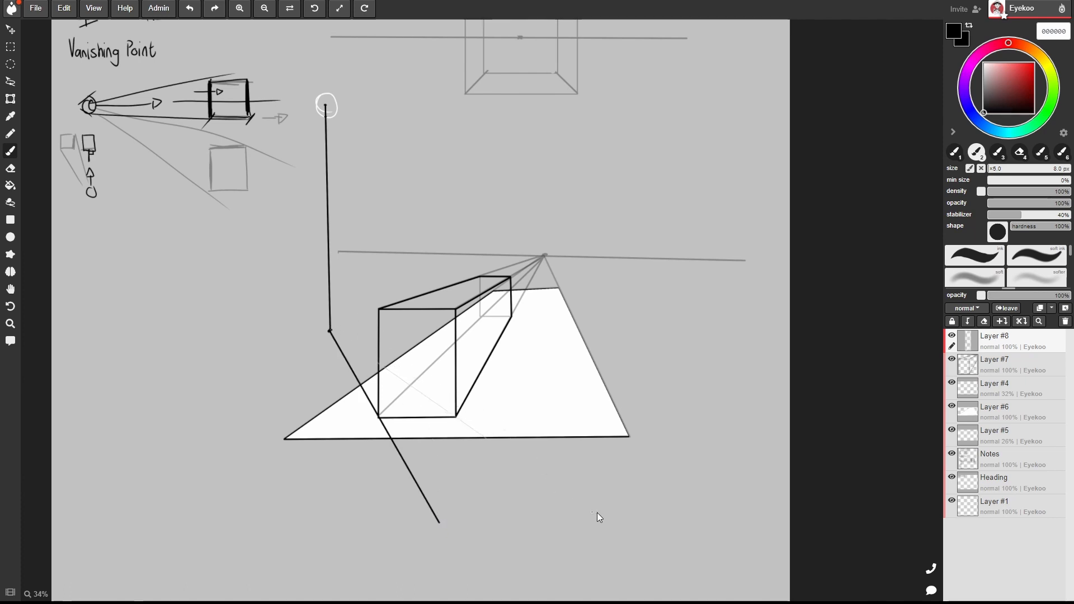
{"action": "left_click", "coordinate": [597, 511], "text": "shift"}
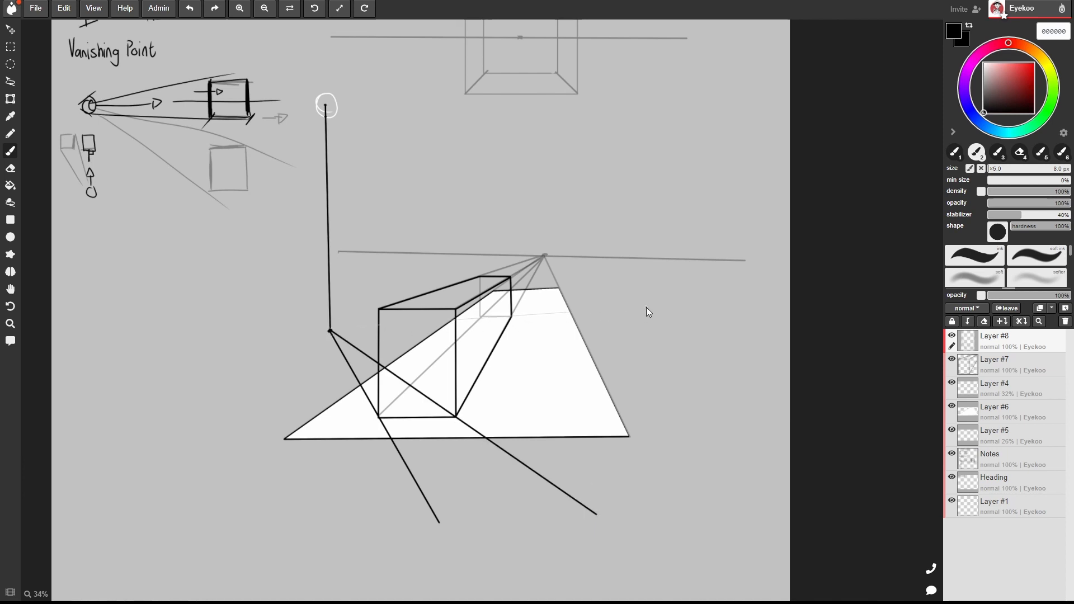
{"action": "left_click", "coordinate": [677, 308]}
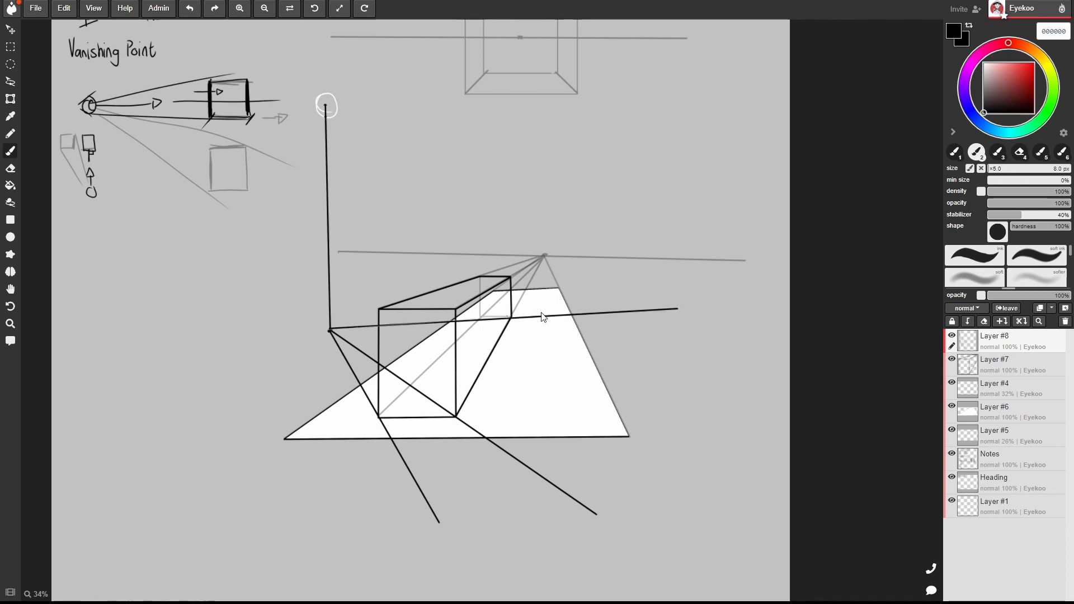
{"action": "left_click", "coordinate": [649, 301]}
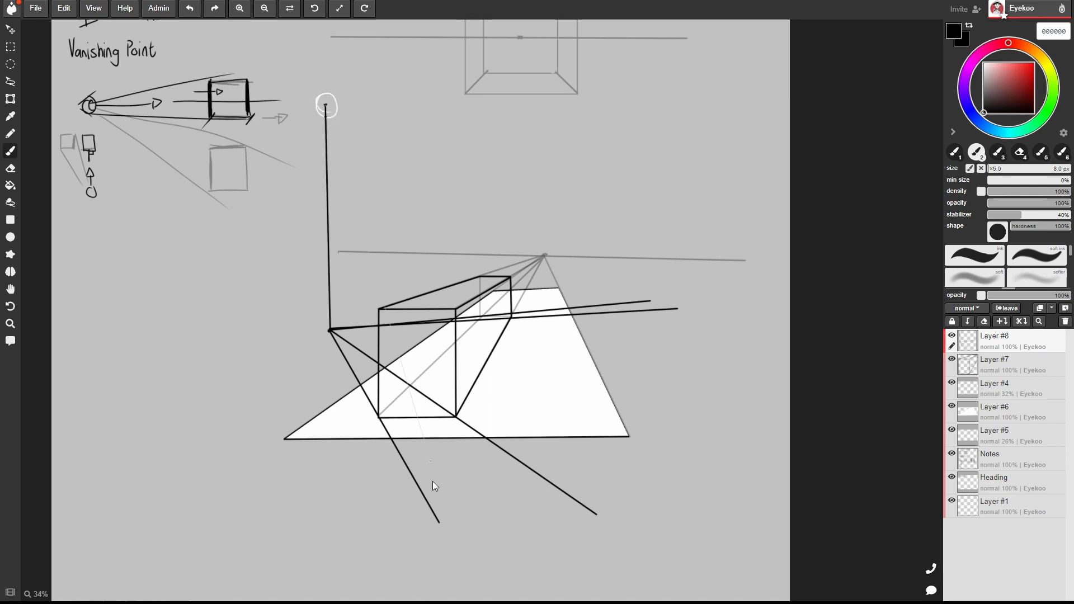
Draw straight rays from the light source through the box's four top corners and lower the construction layer's opacity to 23%.
{"action": "left_click", "coordinate": [438, 529], "text": "shift"}
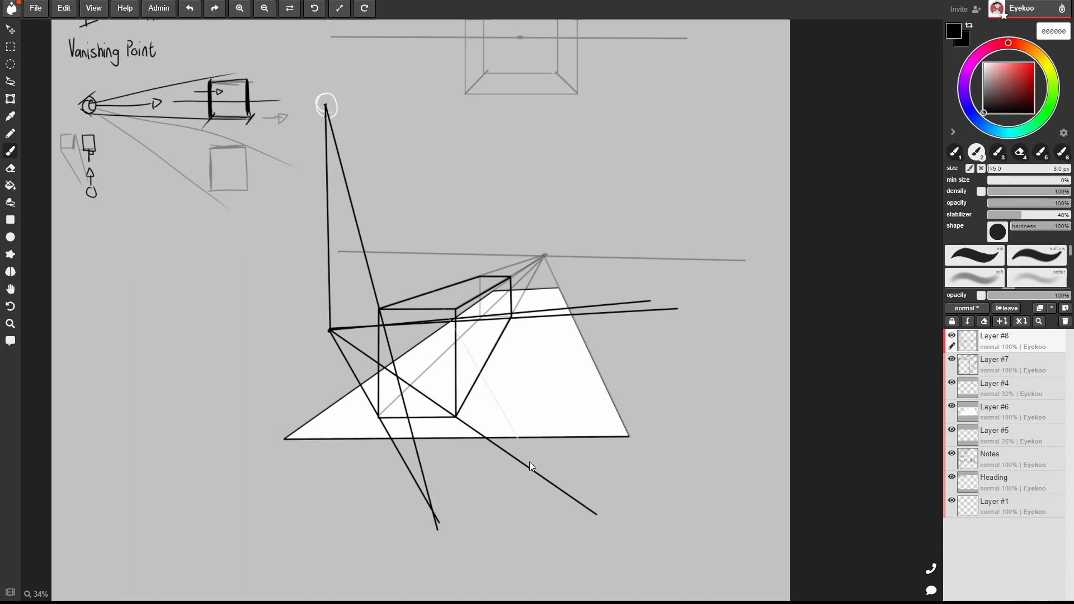
{"action": "left_click", "coordinate": [593, 517], "text": "shift"}
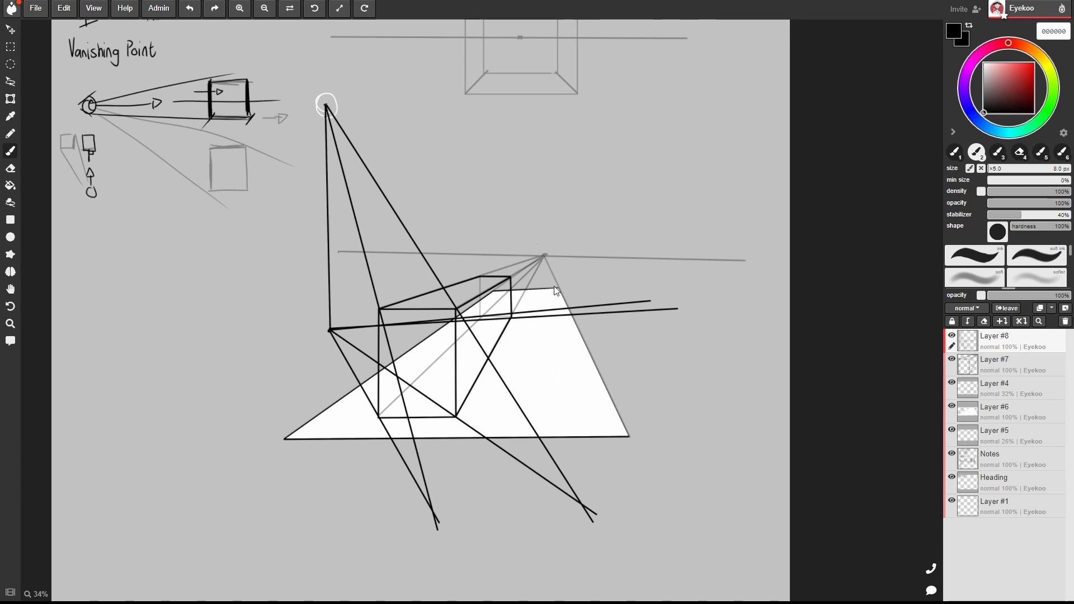
{"action": "left_click", "coordinate": [581, 345], "text": "shift"}
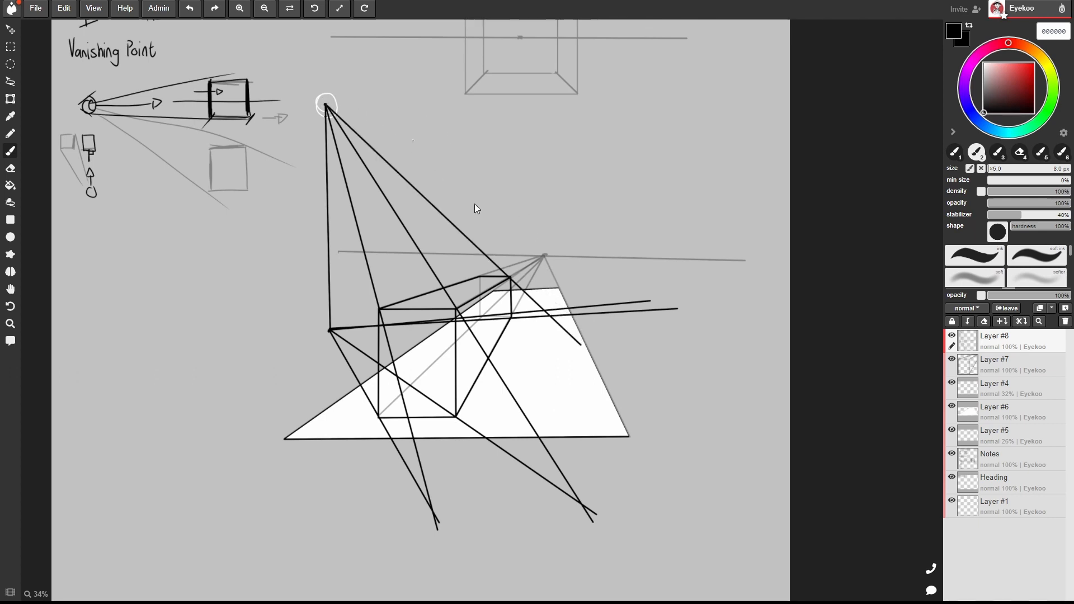
{"action": "left_click", "coordinate": [548, 354], "text": "shift"}
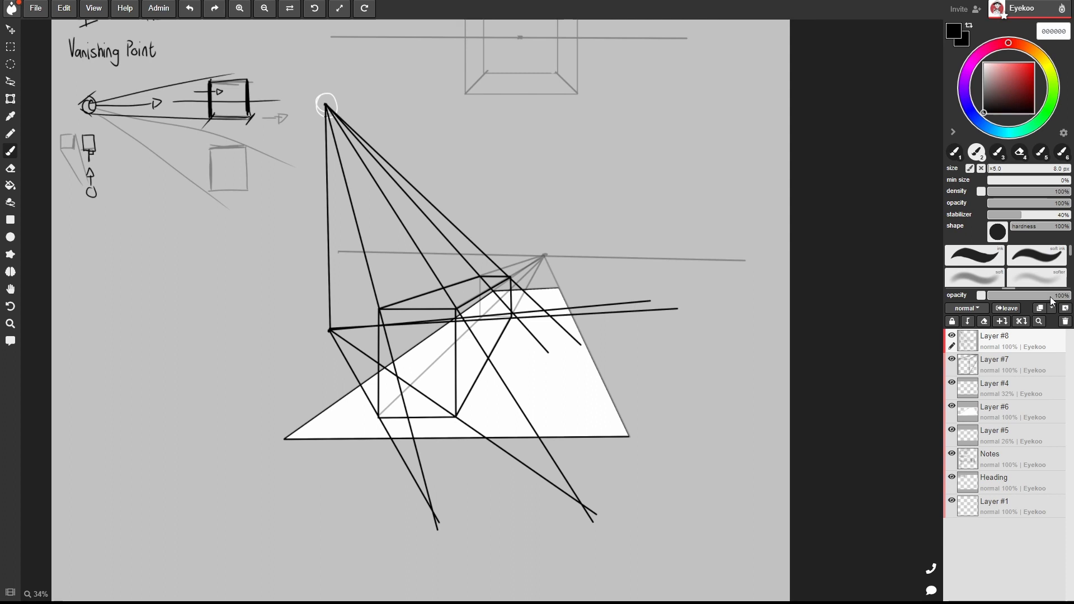
{"action": "left_click", "coordinate": [1018, 298]}
{"action": "left_click", "coordinate": [1007, 296]}
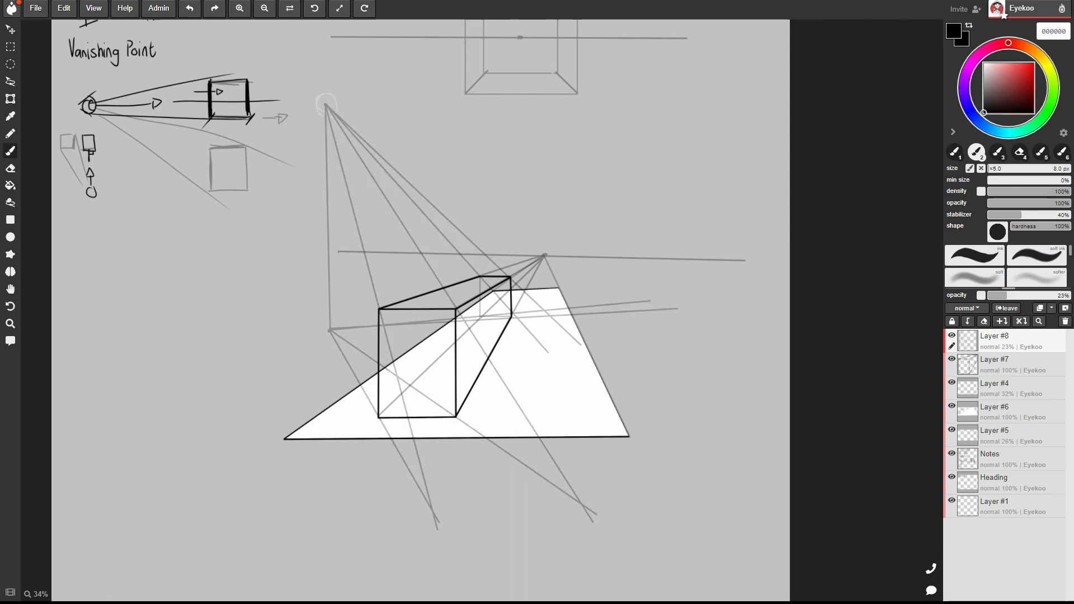
On a new layer, trace the cast shadow's outline with straight black lines, joining the ray intersections to the box's base corners.
{"action": "left_click", "coordinate": [1065, 309]}
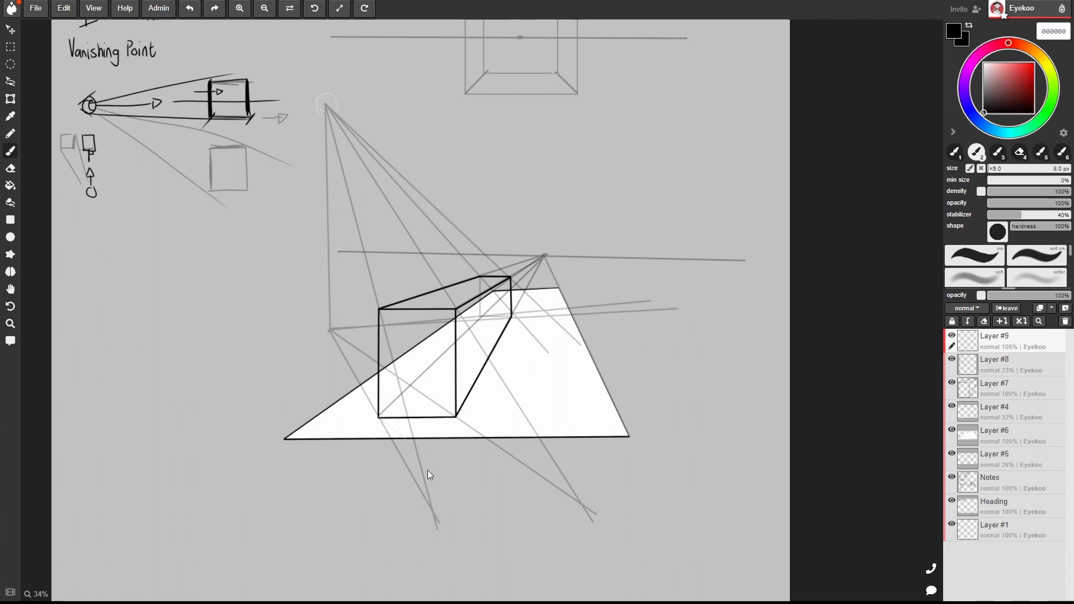
{"action": "left_click", "coordinate": [432, 510], "text": "shift"}
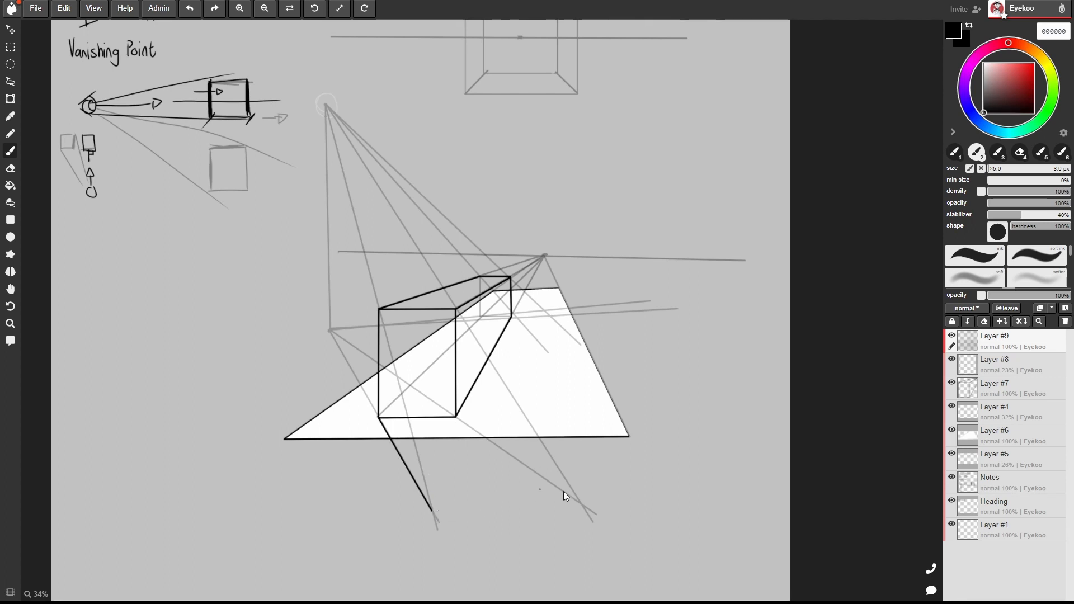
{"action": "left_click", "coordinate": [582, 506], "text": "shift"}
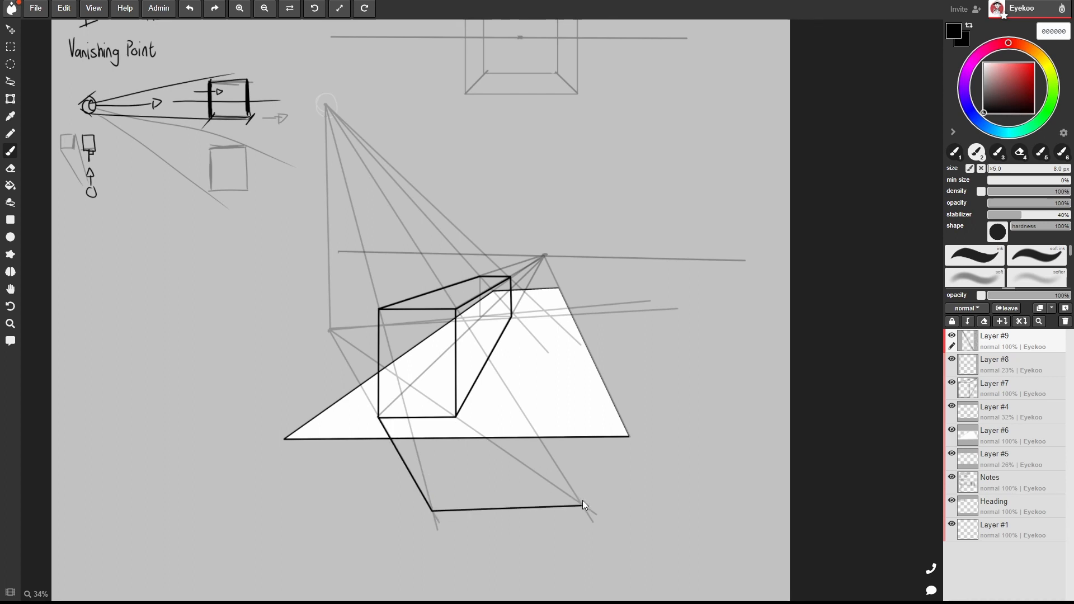
{"action": "left_click", "coordinate": [551, 317], "text": "shift"}
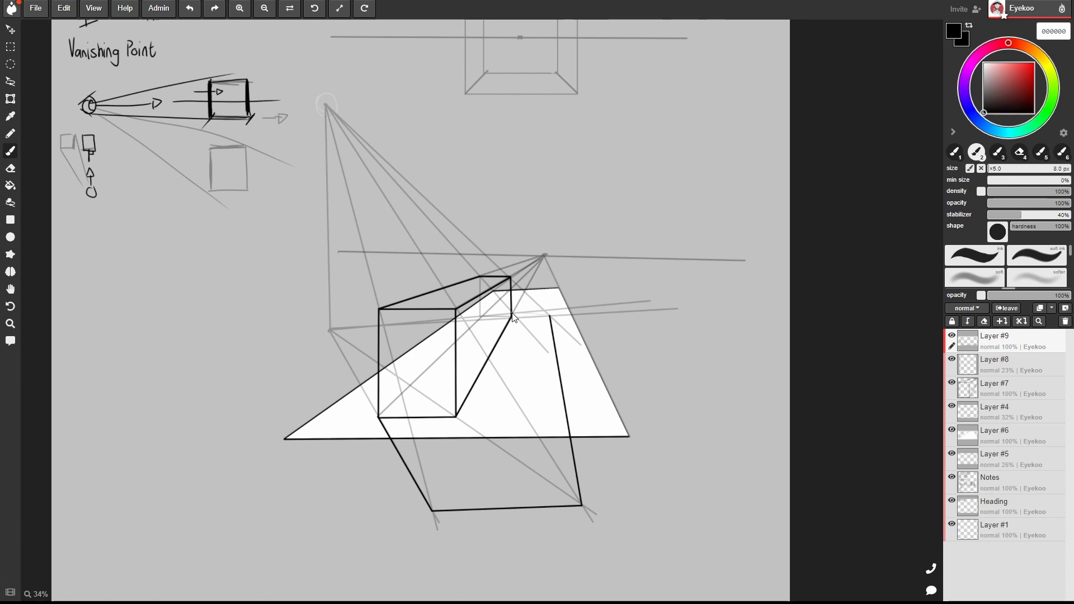
{"action": "left_click", "coordinate": [510, 313], "text": "shift"}
{"action": "left_click", "coordinate": [481, 316], "text": "shift"}
{"action": "left_click", "coordinate": [456, 417], "text": "shift"}
{"action": "left_click", "coordinate": [379, 418], "text": "shift"}
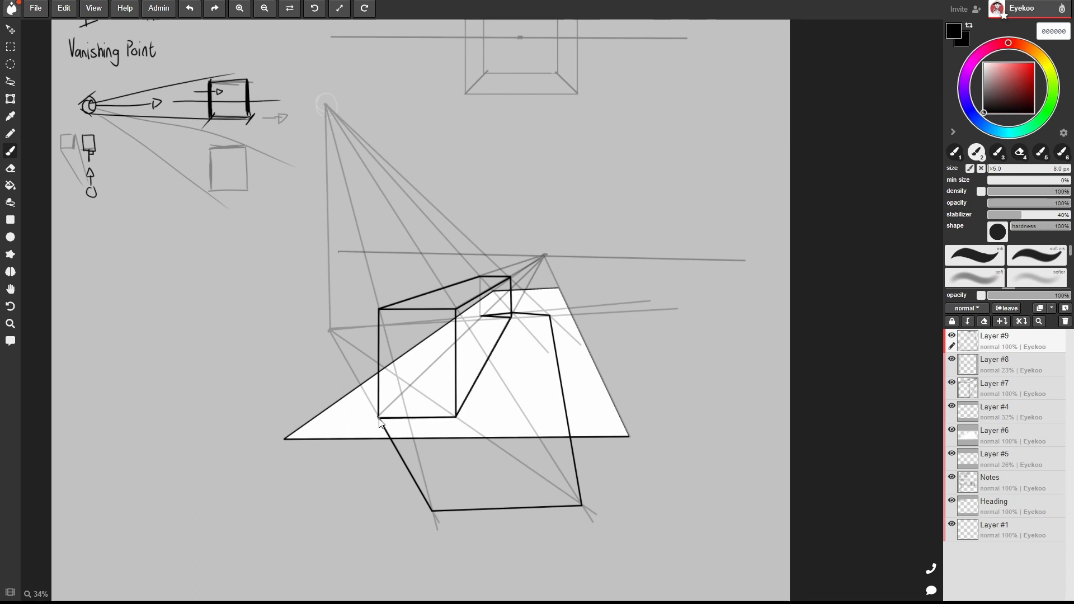
Fill the cast shadow with dark grey (737373) and erase the stray line inside the box near its back base edge.
{"action": "left_click", "coordinate": [985, 102]}
{"action": "left_click_drag", "start_coordinate": [984, 102], "coordinate": [984, 90]}
{"action": "left_click", "coordinate": [12, 186]}
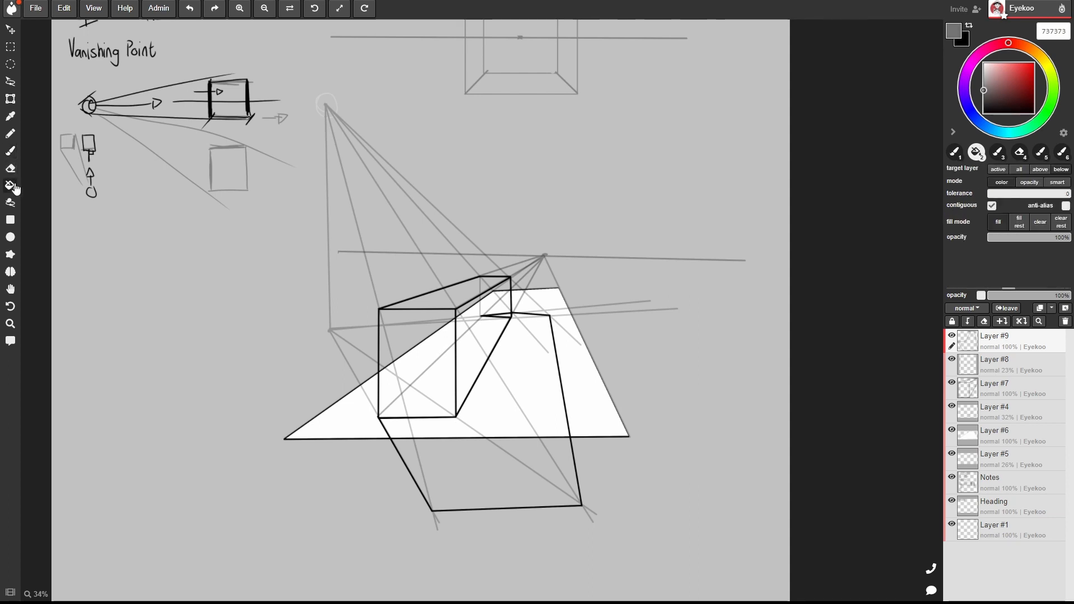
{"action": "left_click", "coordinate": [1000, 172]}
{"action": "left_click", "coordinate": [532, 373]}
{"action": "key", "text": "e"}
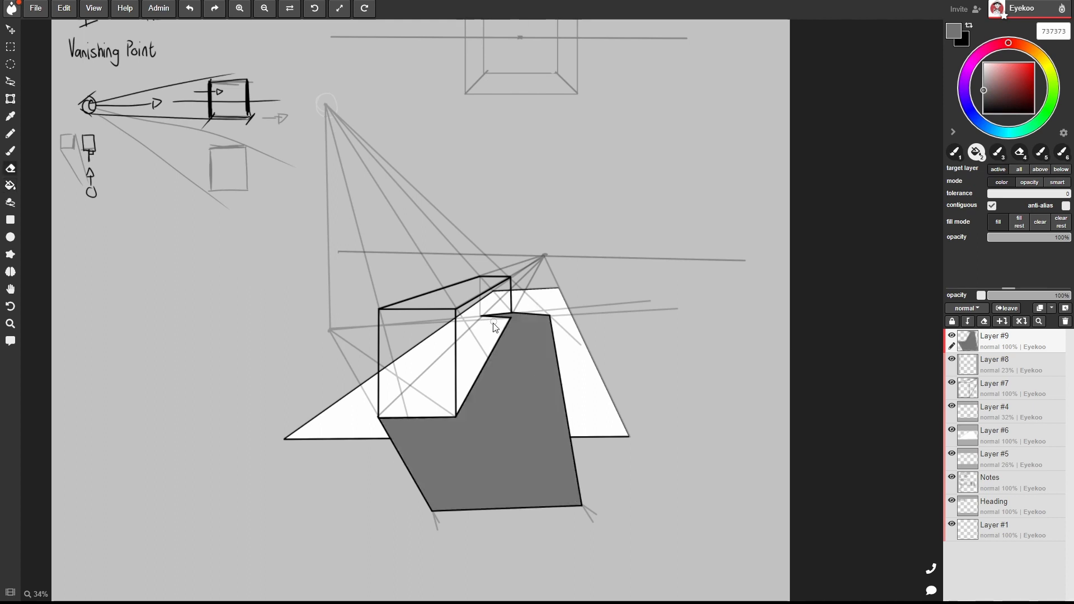
{"action": "left_click_drag", "start_coordinate": [489, 317], "coordinate": [506, 314]}
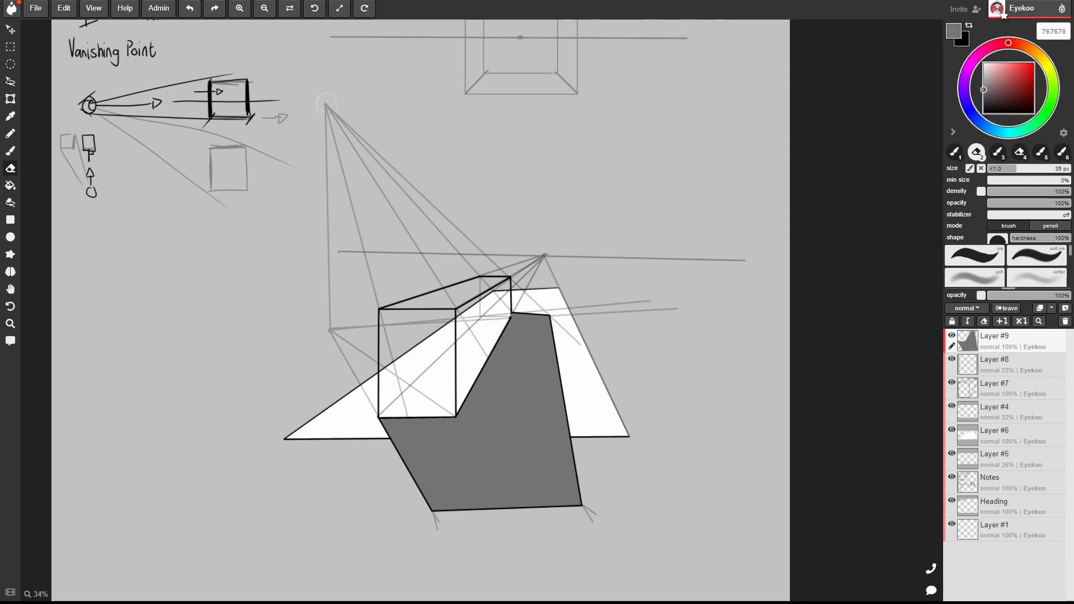
On a new layer directly above Layer #7, fill the box's right side face with mid grey (959595).
{"action": "left_click", "coordinate": [982, 84]}
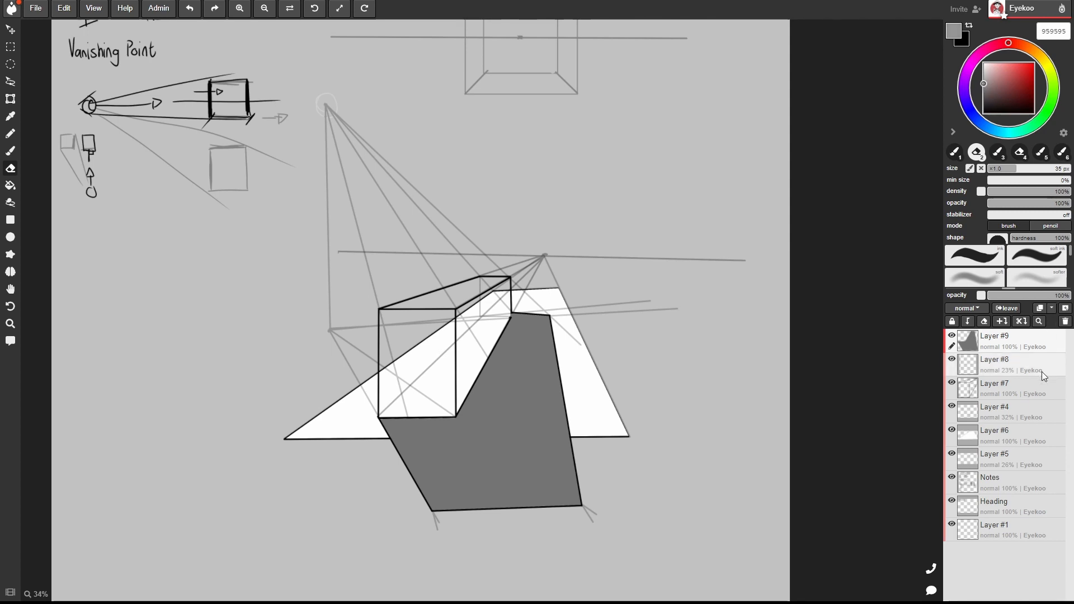
{"action": "left_click", "coordinate": [1054, 398]}
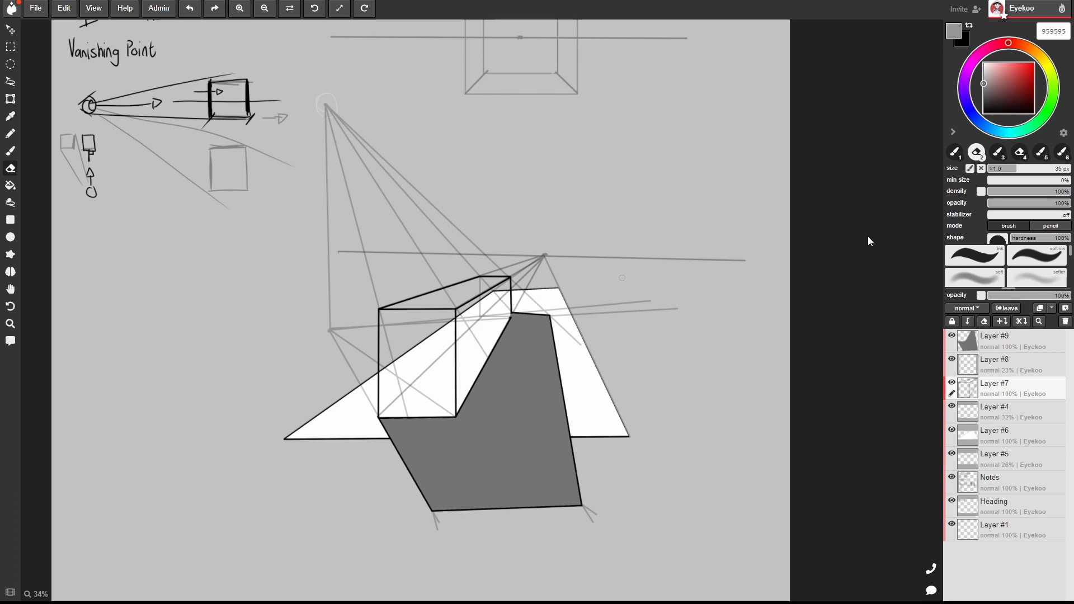
{"action": "left_click", "coordinate": [1061, 309]}
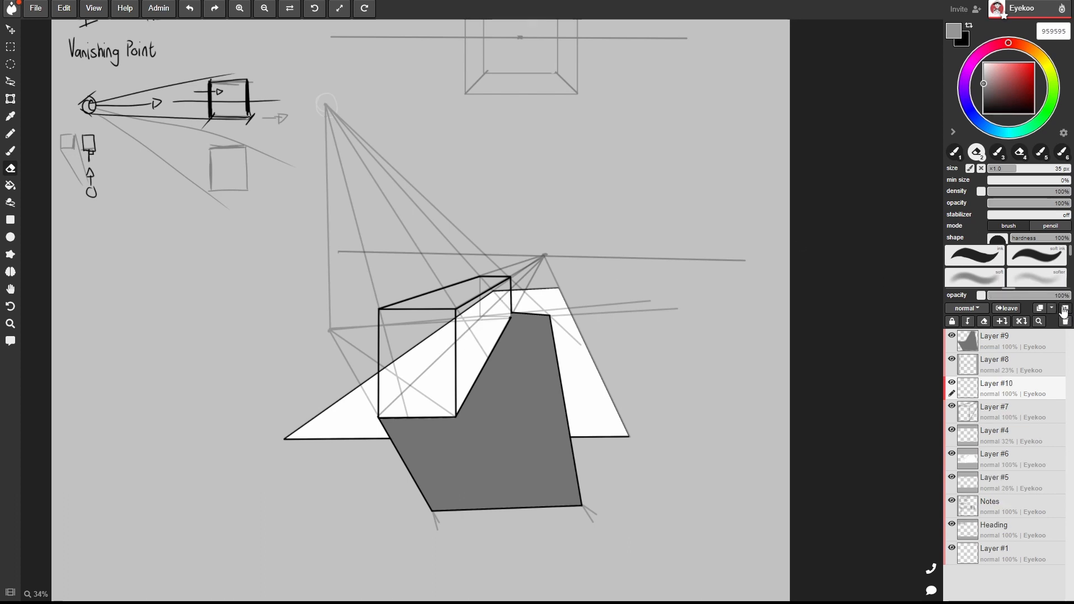
{"action": "left_click", "coordinate": [10, 185]}
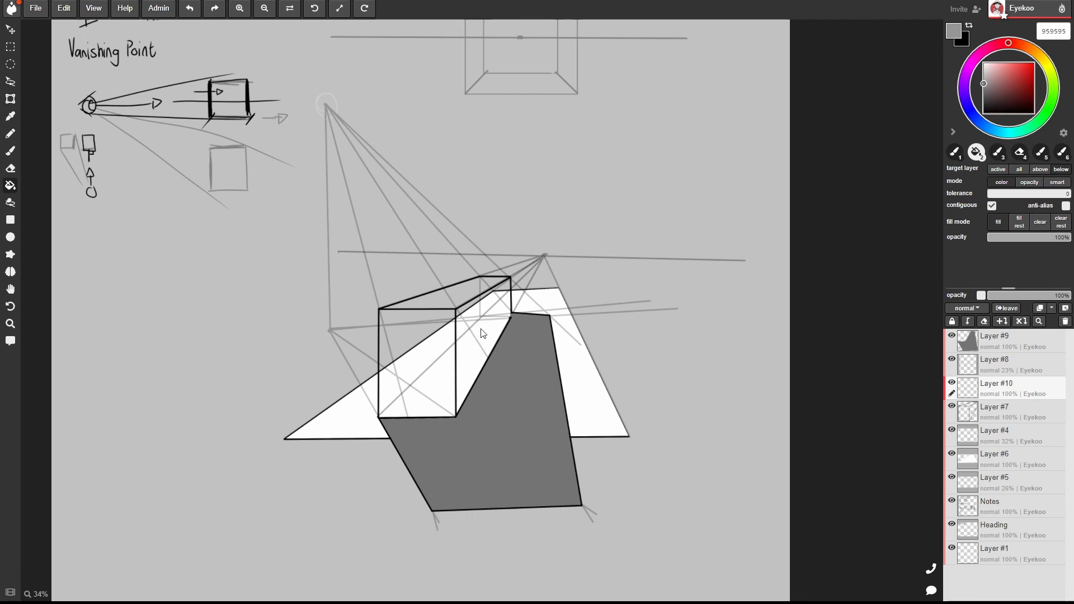
{"action": "left_click", "coordinate": [472, 370]}
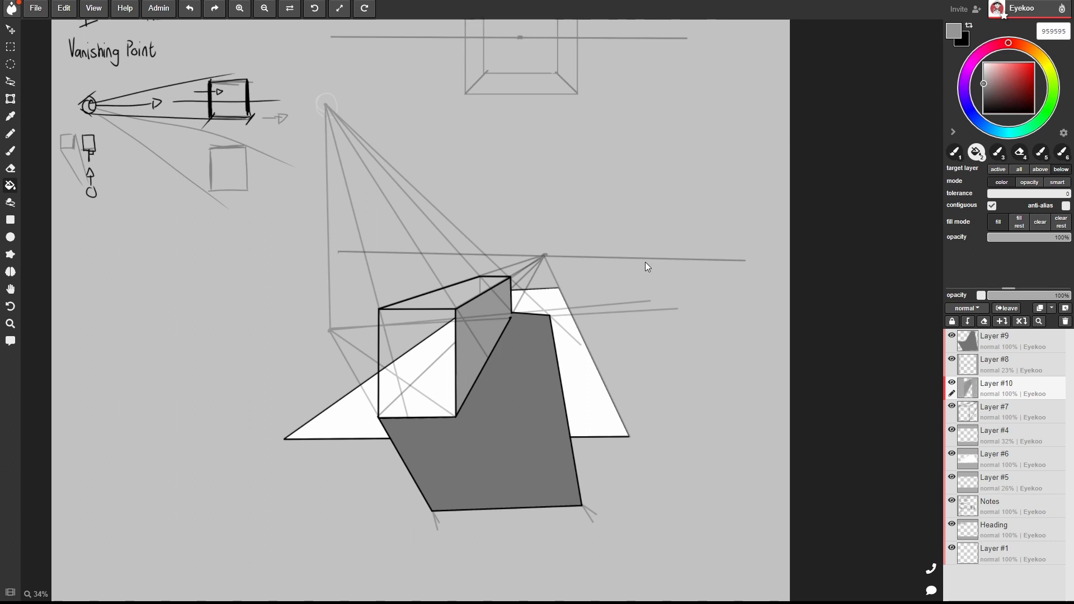
Fill the box's front face with light grey (bbbbbb) and its top face with near-white (f1f1f1).
{"action": "left_click", "coordinate": [984, 78]}
{"action": "left_click", "coordinate": [411, 374]}
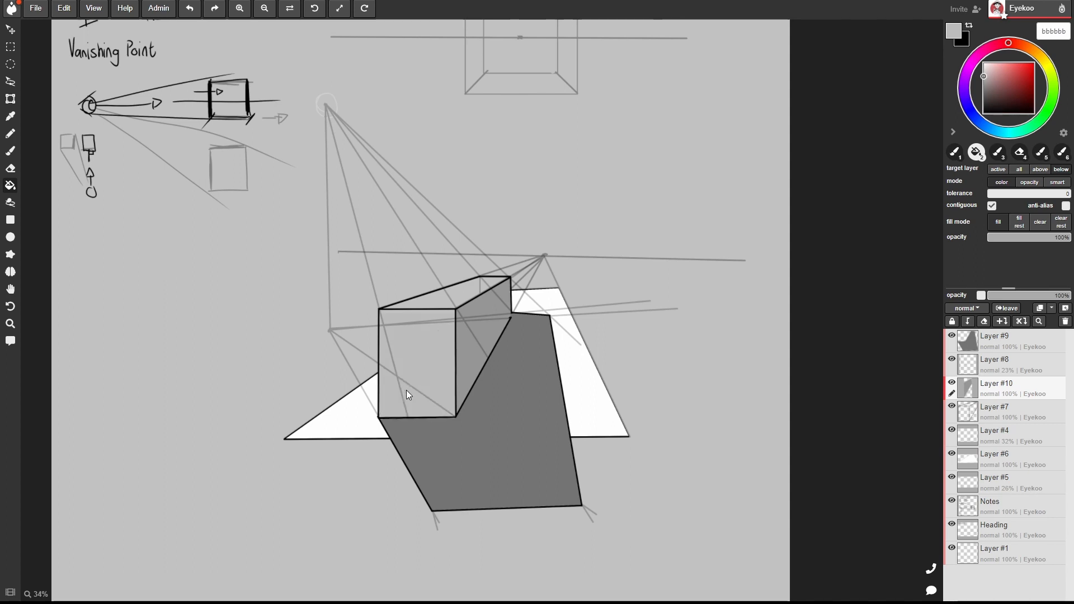
{"action": "left_click_drag", "start_coordinate": [983, 77], "coordinate": [983, 66]}
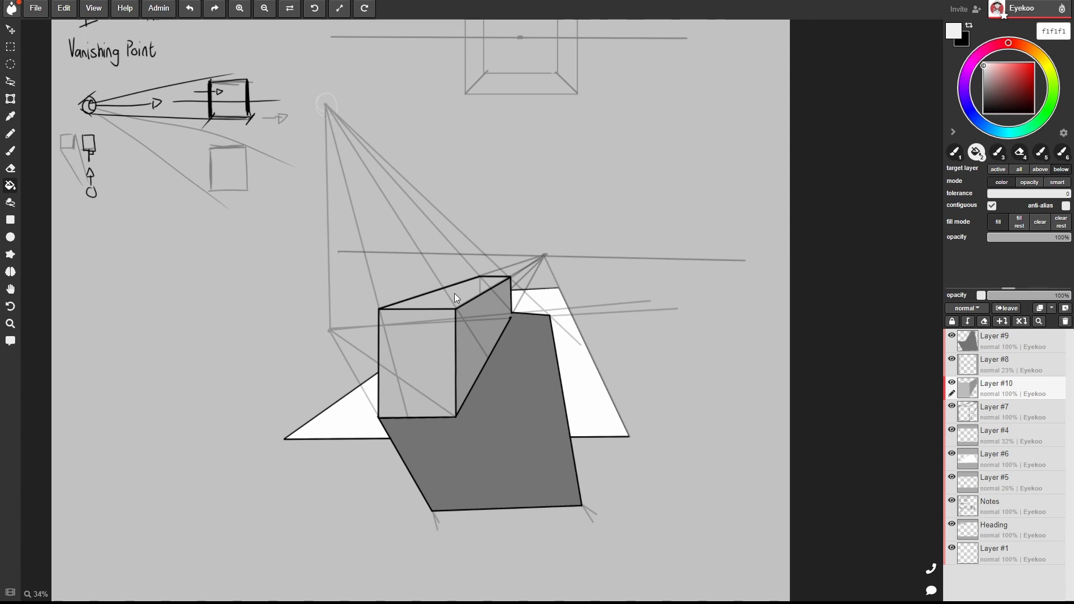
{"action": "left_click", "coordinate": [454, 293]}
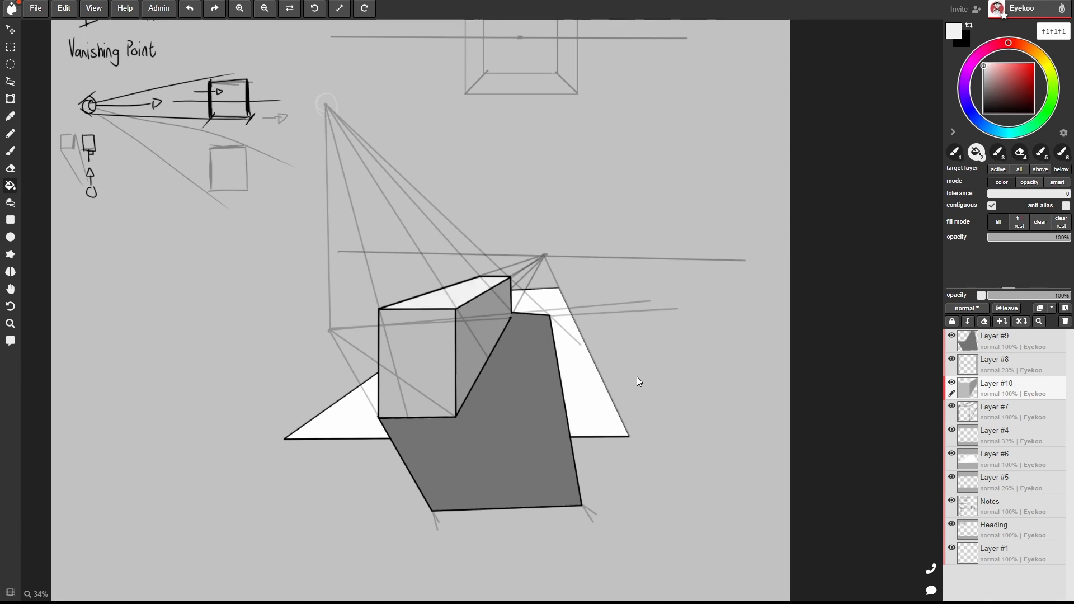
In black (000000), draw a small circle on the box's front face with a curved arrow leading left out of the box.
{"action": "scroll", "coordinate": [640, 382], "scroll_direction": "down", "scroll_amount": 2}
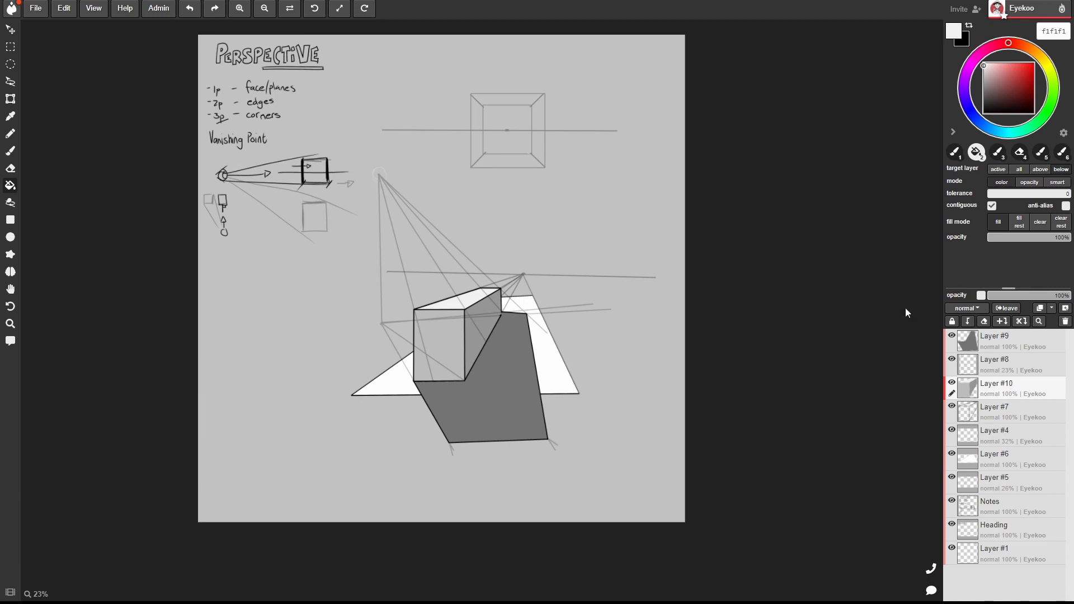
{"action": "key", "text": "b"}
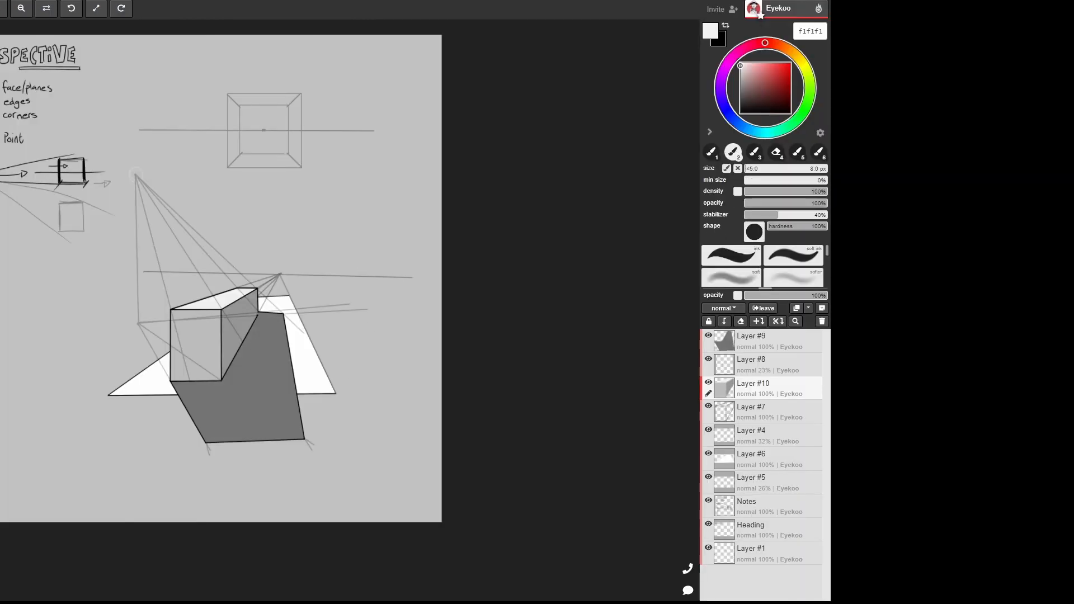
{"action": "left_click", "coordinate": [740, 113]}
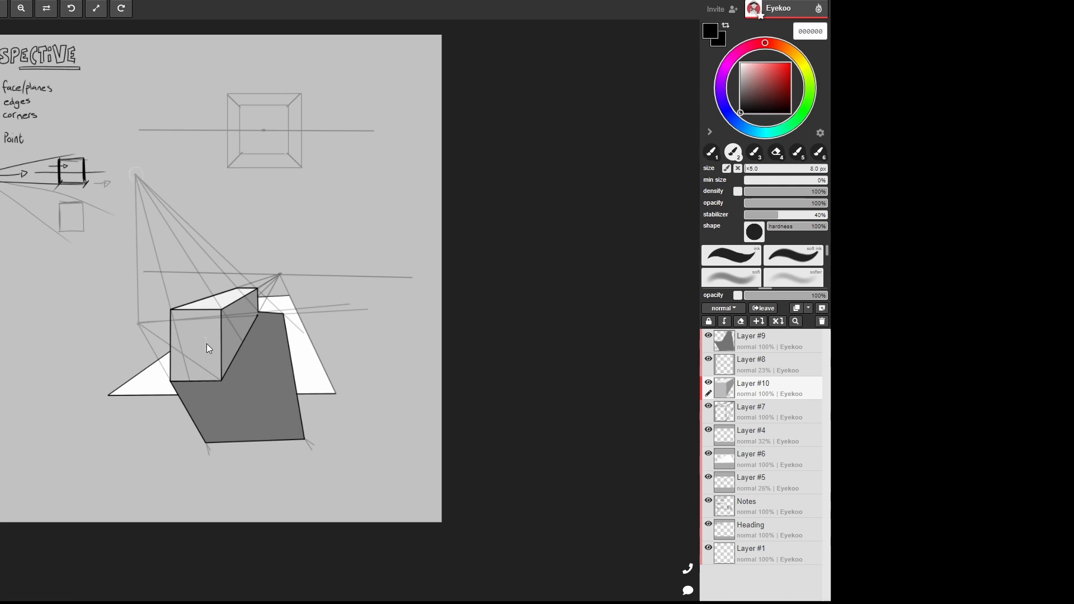
{"action": "scroll", "coordinate": [207, 343], "scroll_direction": "up", "scroll_amount": 2}
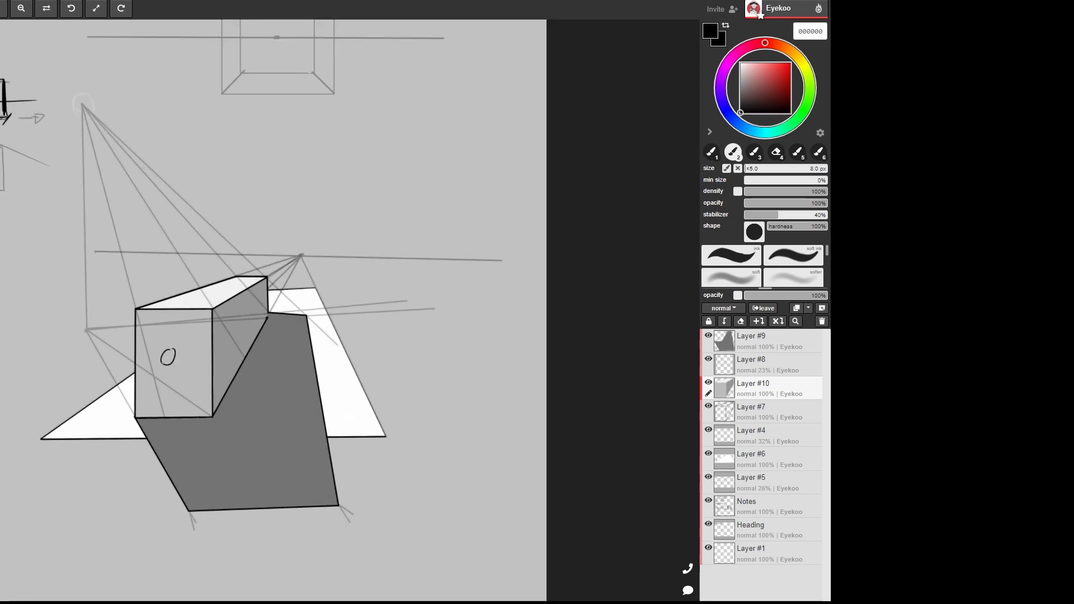
{"action": "mouse_move", "coordinate": [176, 361]}
{"action": "left_mouse_down"}
{"action": "mouse_move", "coordinate": [148, 385]}
{"action": "mouse_move", "coordinate": [75, 386]}
{"action": "mouse_move", "coordinate": [85, 395]}
{"action": "left_mouse_up"}
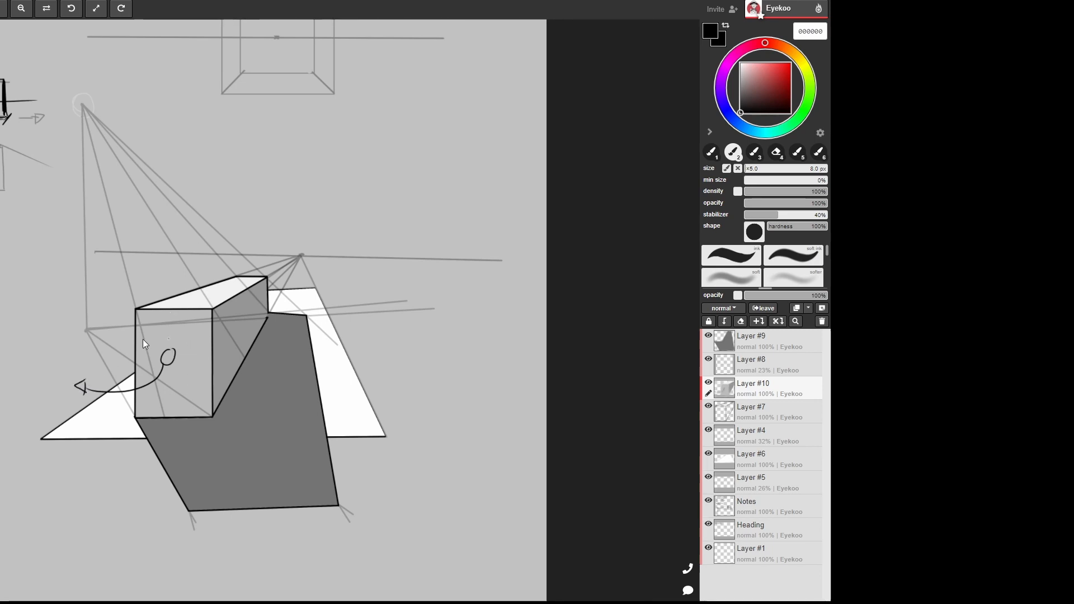